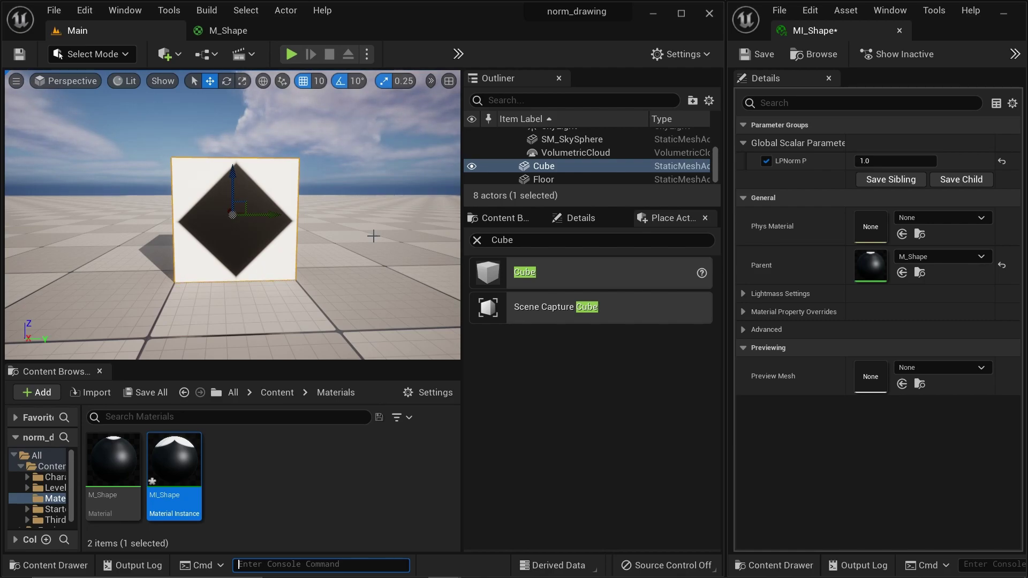
Set the LPNorm P parameter of MI_Shape to 2 and inspect the resulting shape on the cube
scroll(266, 275, up, 3)
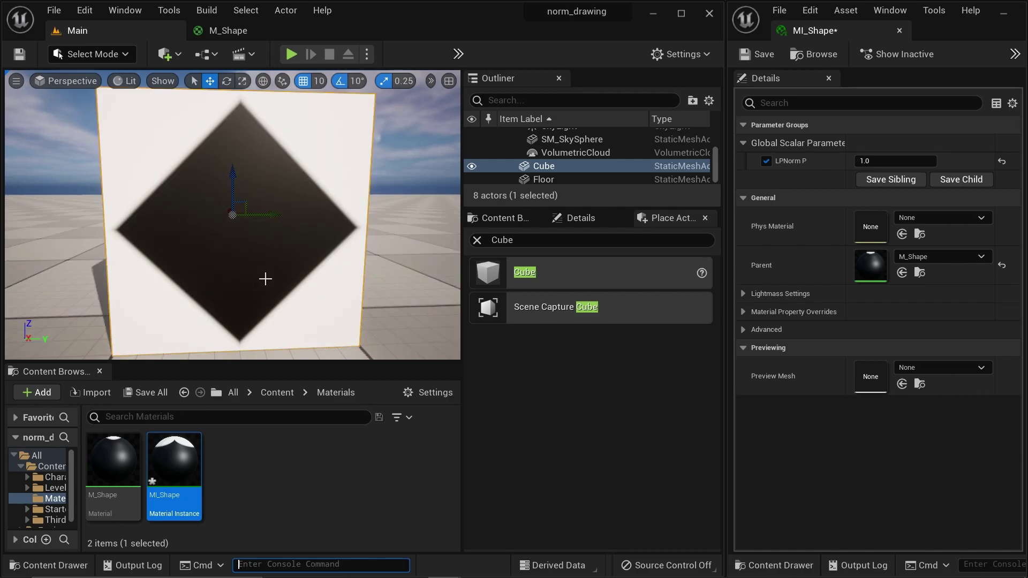
scroll(238, 273, down, 3)
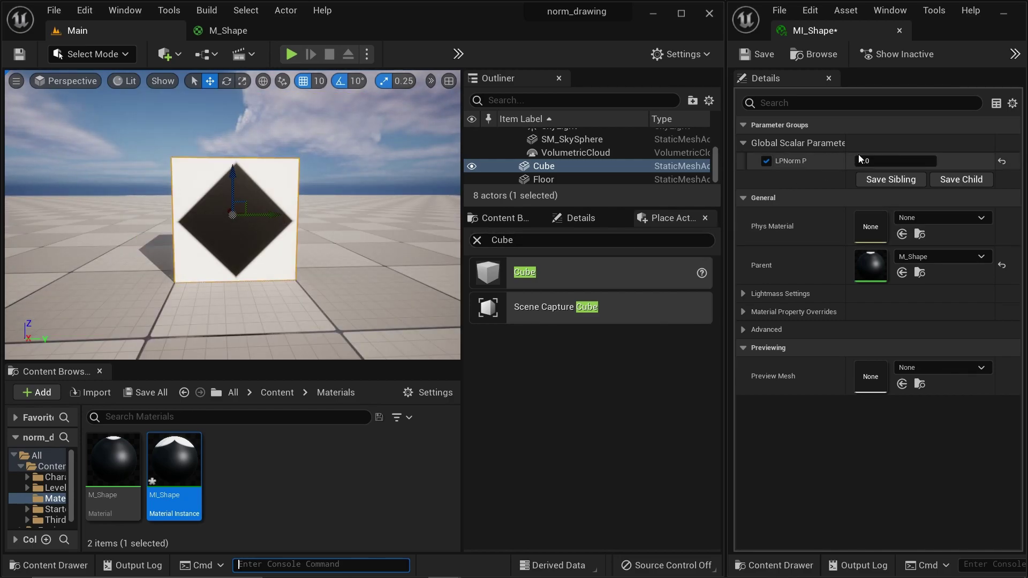
click(874, 162)
text(2)
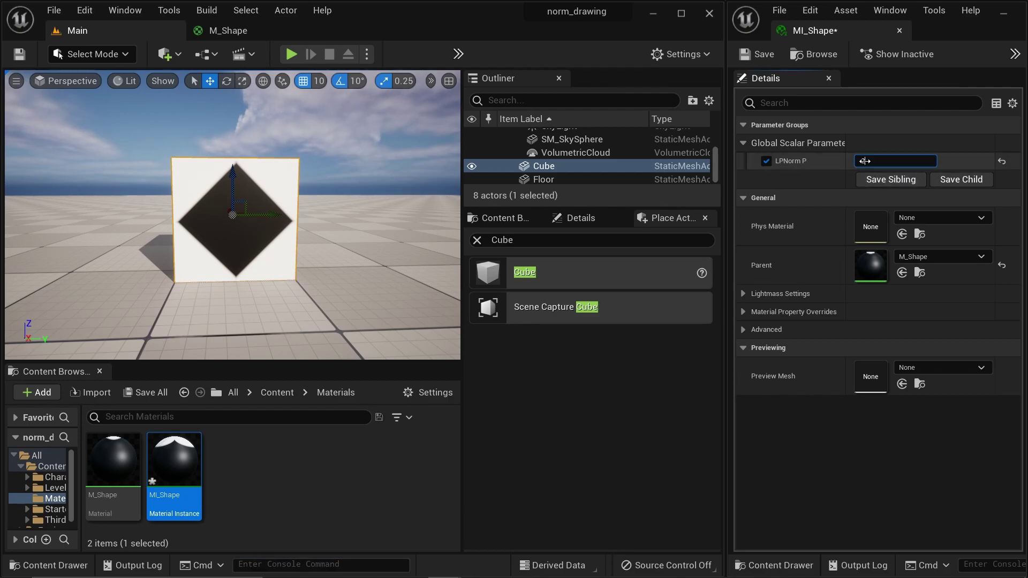
key(Return)
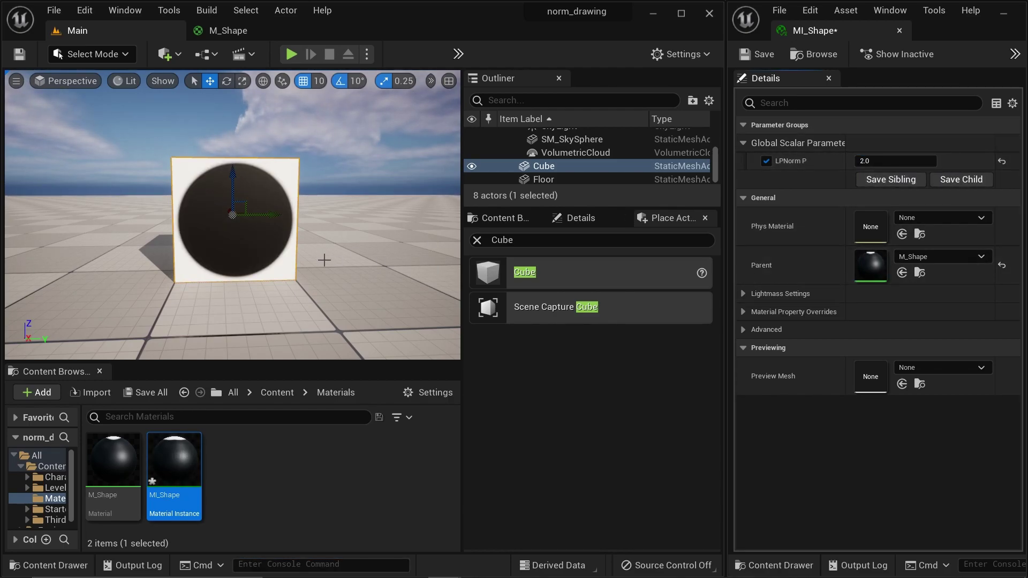
scroll(195, 248, up, 3)
scroll(426, 235, down, 3)
Lower the LPNorm P parameter of MI_Shape to 0.3216
drag(889, 161, 937, 161)
scroll(218, 191, up, 4)
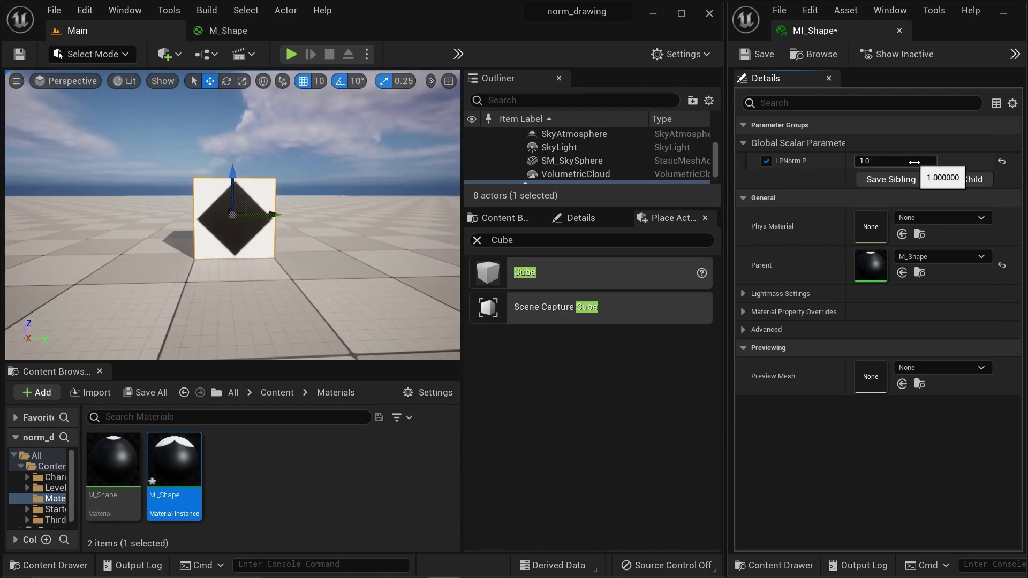
drag(914, 162, 881, 162)
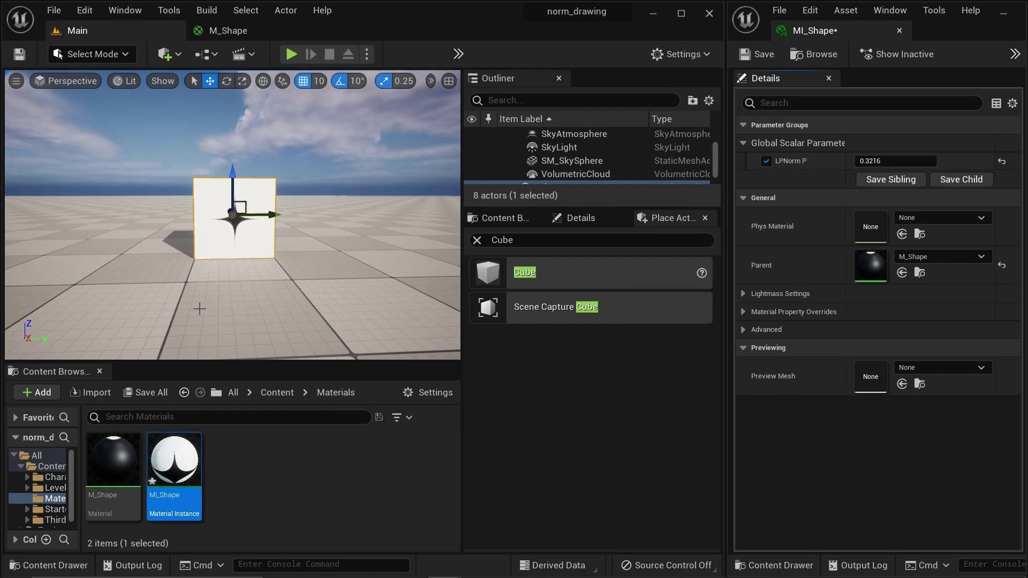
Examine the shape drawn on the cube in the level from several distances and viewing angles
scroll(212, 284, up, 5)
scroll(214, 279, down, 4)
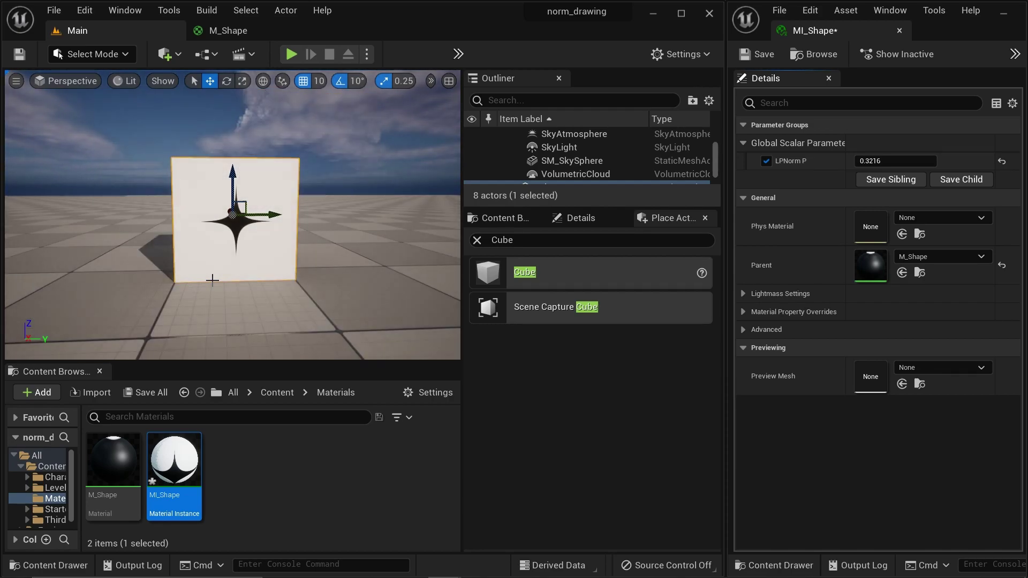
scroll(213, 279, up, 4)
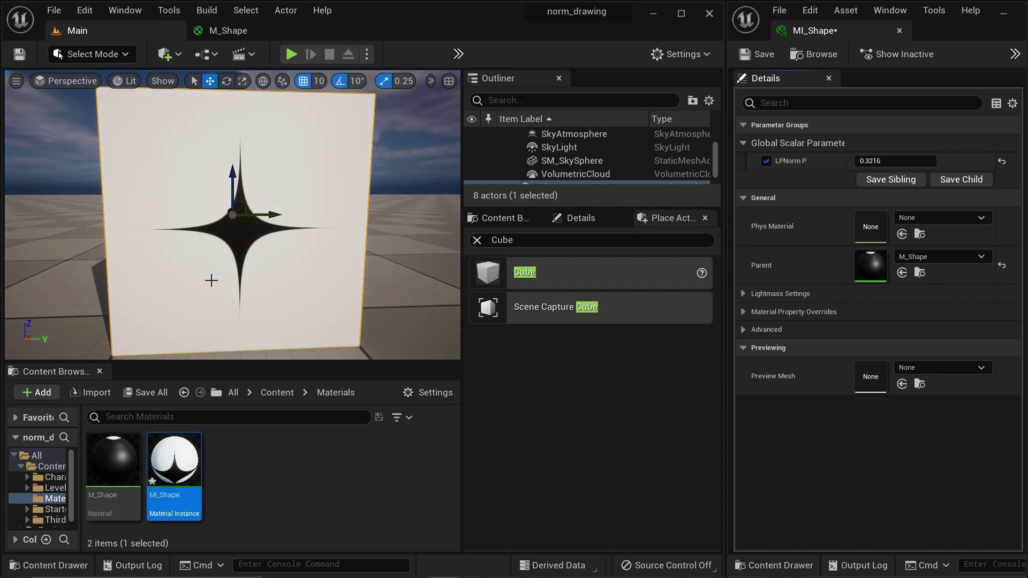
scroll(260, 282, down, 4)
scroll(260, 282, up, 4)
mouse_move(186, 266)
alt+mouse_down()
mouse_move(241, 284)
mouse_move(203, 342)
mouse_move(187, 273)
mouse_move(129, 273)
mouse_move(235, 279)
mouse_move(196, 281)
mouse_move(230, 276)
mouse_move(195, 271)
alt+mouse_up()
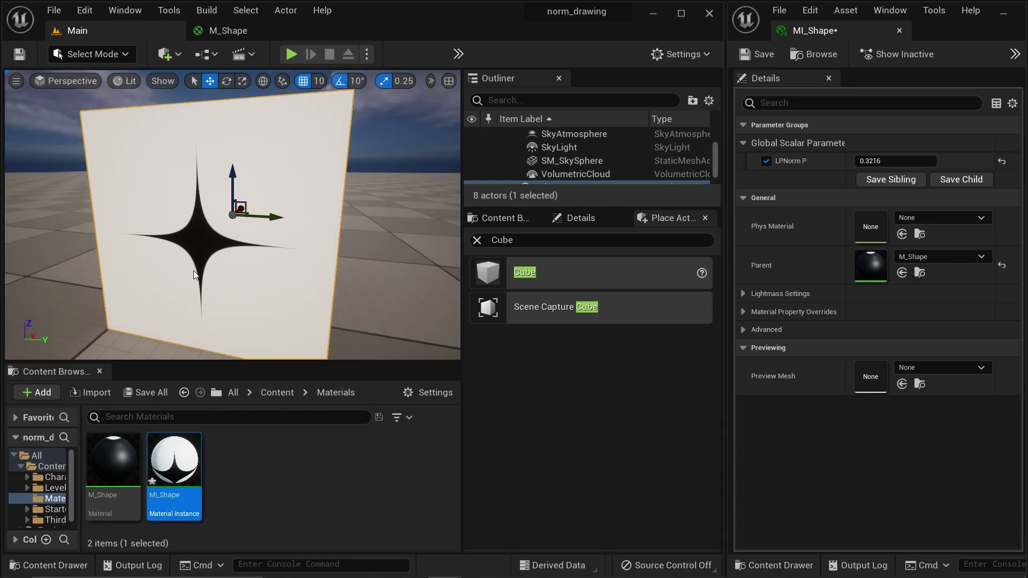
scroll(195, 271, down, 4)
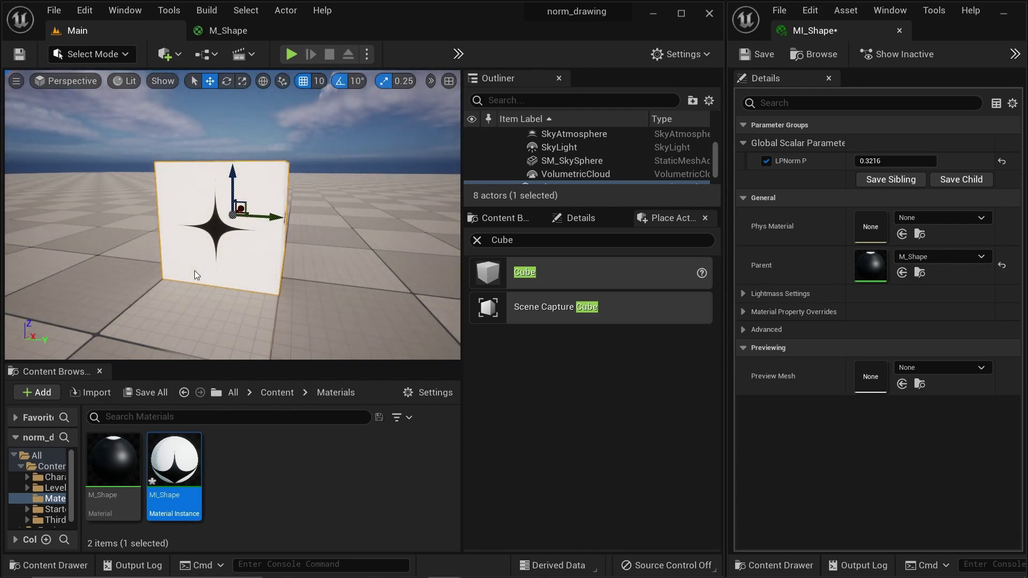
scroll(195, 271, up, 4)
scroll(195, 271, down, 4)
alt+drag(194, 271, 276, 232)
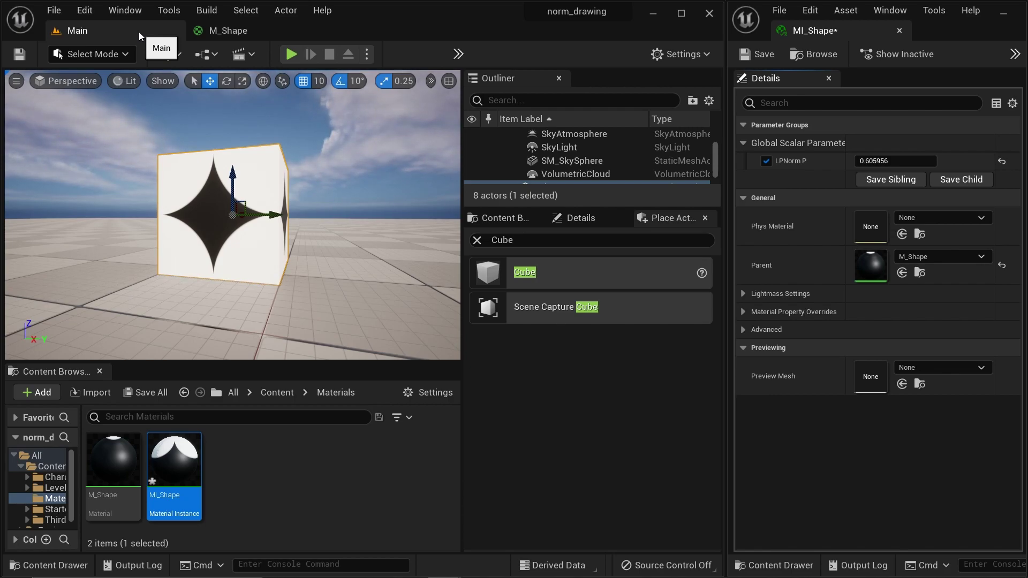
Review the LP Norm node setup in the M_Shape graph and lower MI_Shape's LPNorm P to 0.519746
click(228, 31)
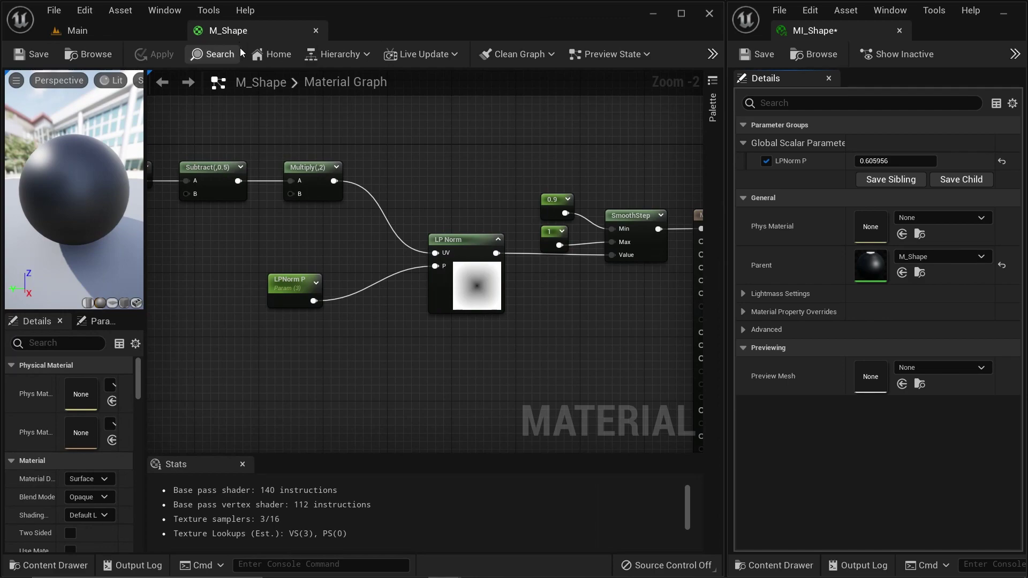
click(78, 31)
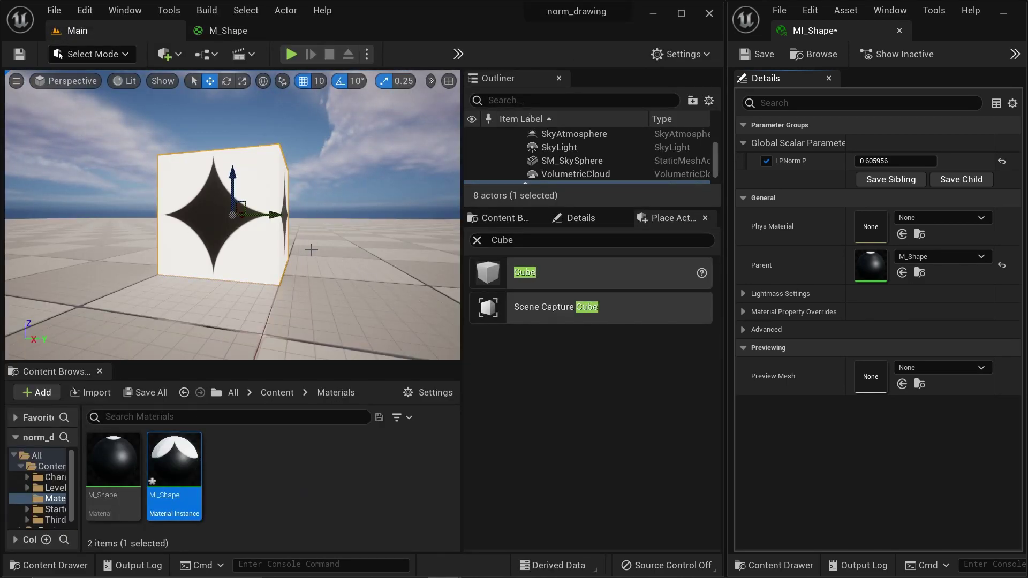
scroll(221, 221, up, 5)
scroll(221, 221, down, 4)
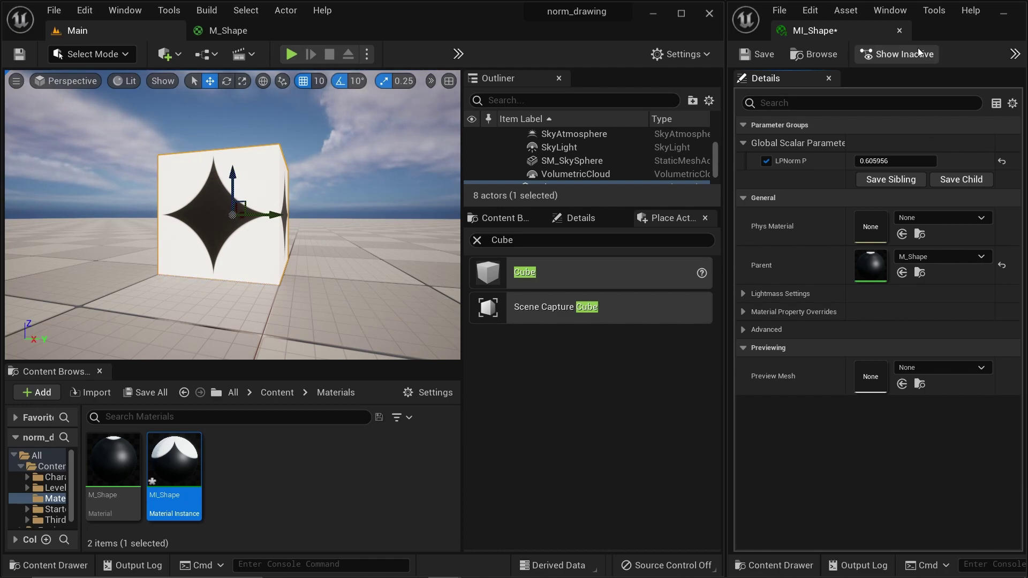
drag(895, 161, 873, 161)
In the M_Shape material graph, delete every node except TexCoord and the M_Shape output node
click(228, 30)
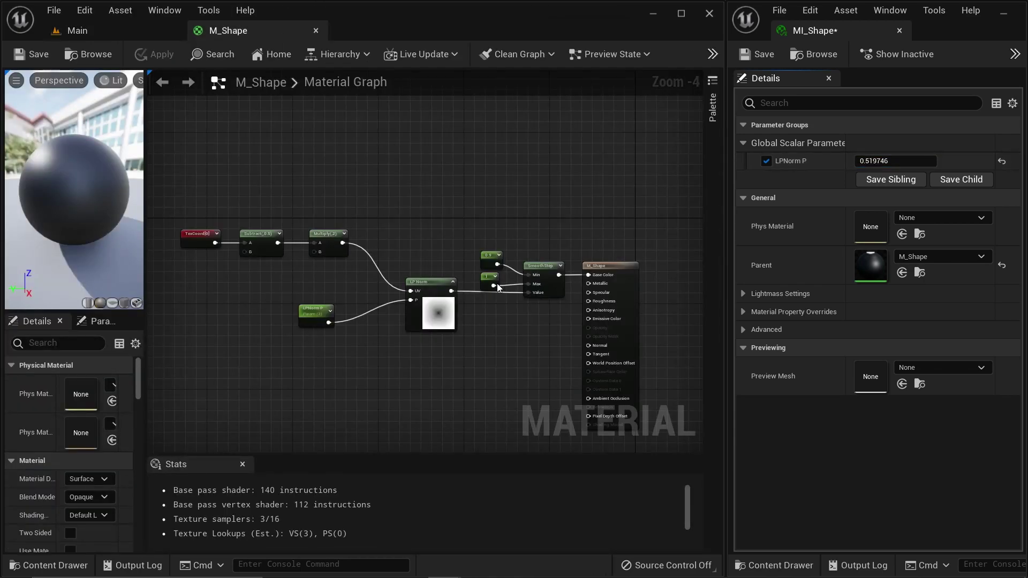
scroll(329, 262, up, 1)
scroll(384, 290, down, 1)
drag(557, 377, 219, 300)
key(Delete)
scroll(219, 300, up, 2)
scroll(234, 312, down, 3)
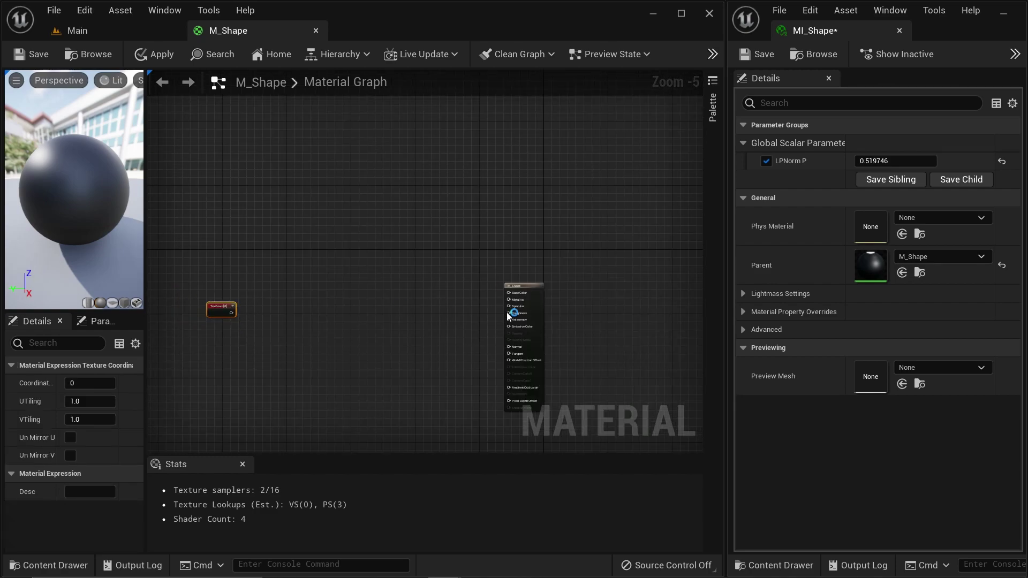
Connect TexCoord directly to the Base Color of M_Shape, save the material and check it on the level's cube
scroll(476, 306, up, 1)
drag(525, 279, 263, 306)
scroll(263, 303, up, 2)
right_drag(191, 315, 352, 298)
drag(314, 296, 462, 295)
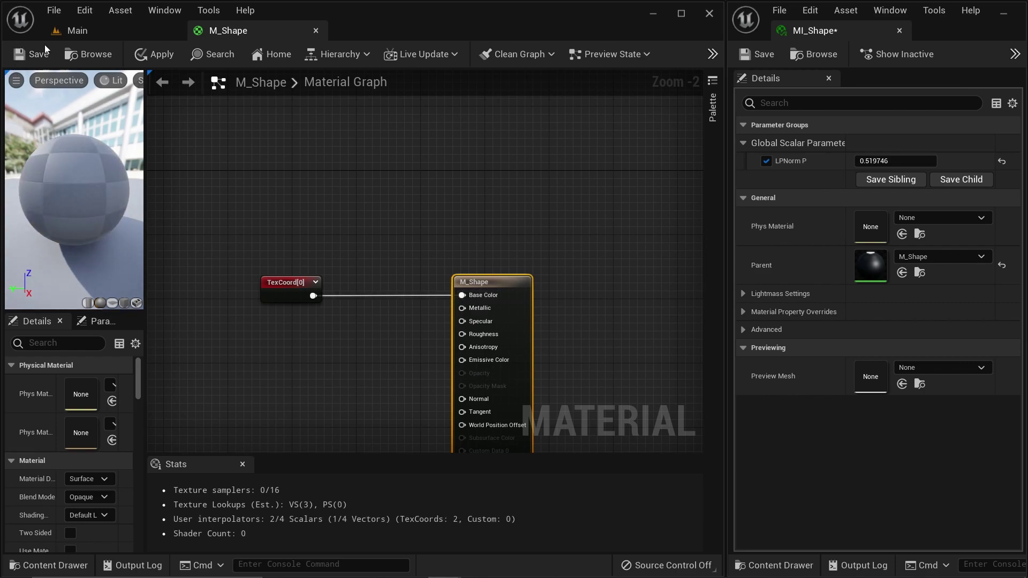
click(41, 60)
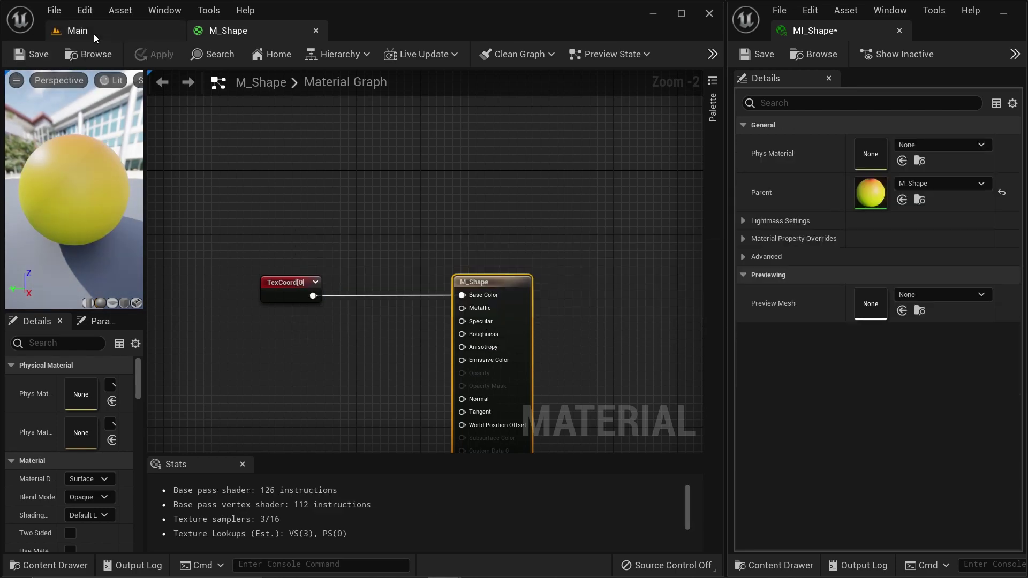
click(95, 33)
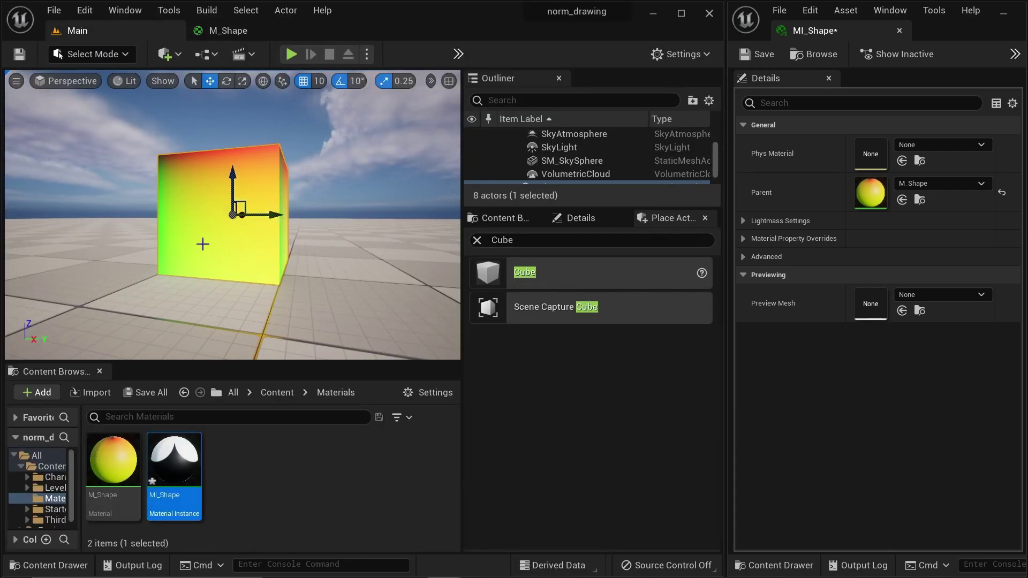
Return to the M_Shape graph and move the TexCoord node farther away from the output node
click(261, 31)
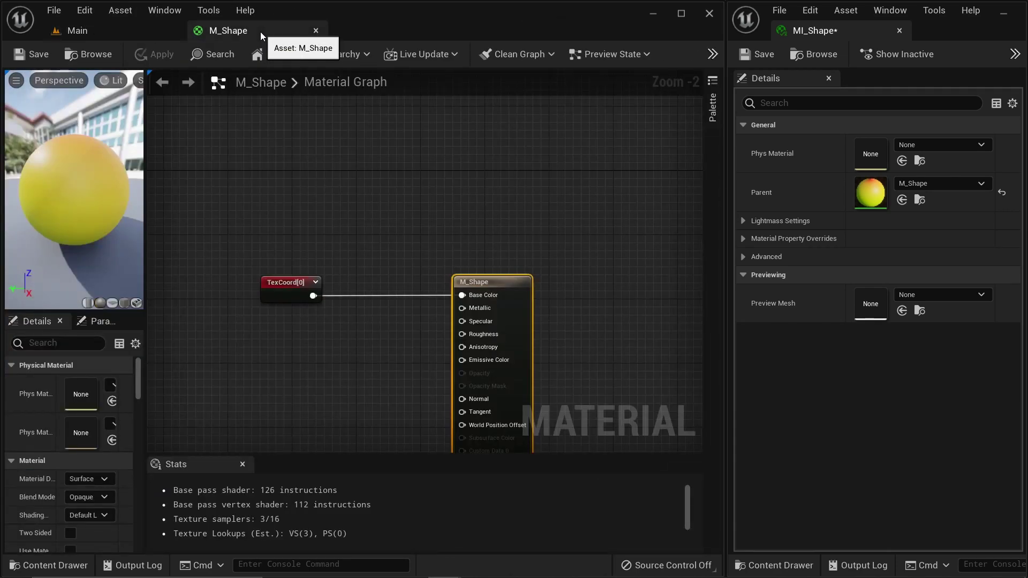
scroll(448, 412, down, 1)
right_drag(324, 353, 463, 345)
drag(438, 293, 236, 293)
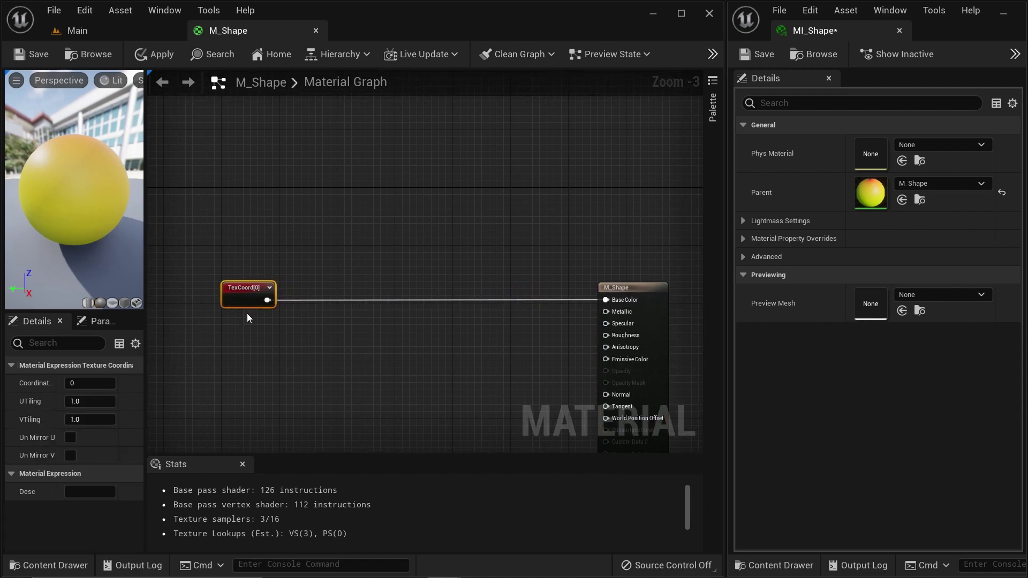
Switch the material's preview mesh to a cube and widen the preview viewport
click(125, 303)
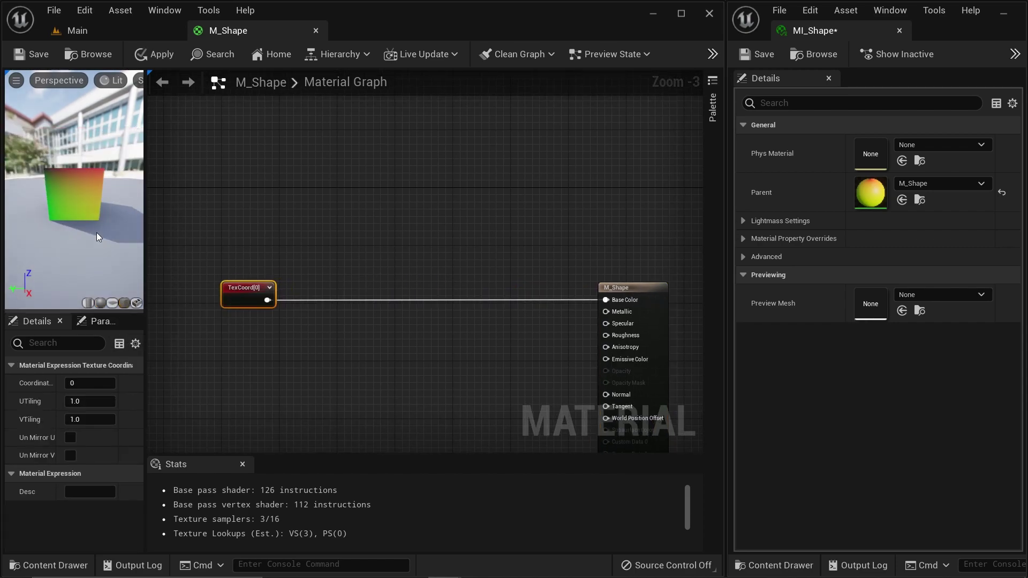
mouse_move(80, 198)
mouse_down()
mouse_move(64, 198)
mouse_move(88, 198)
mouse_move(80, 198)
mouse_up()
scroll(80, 198, up, 4)
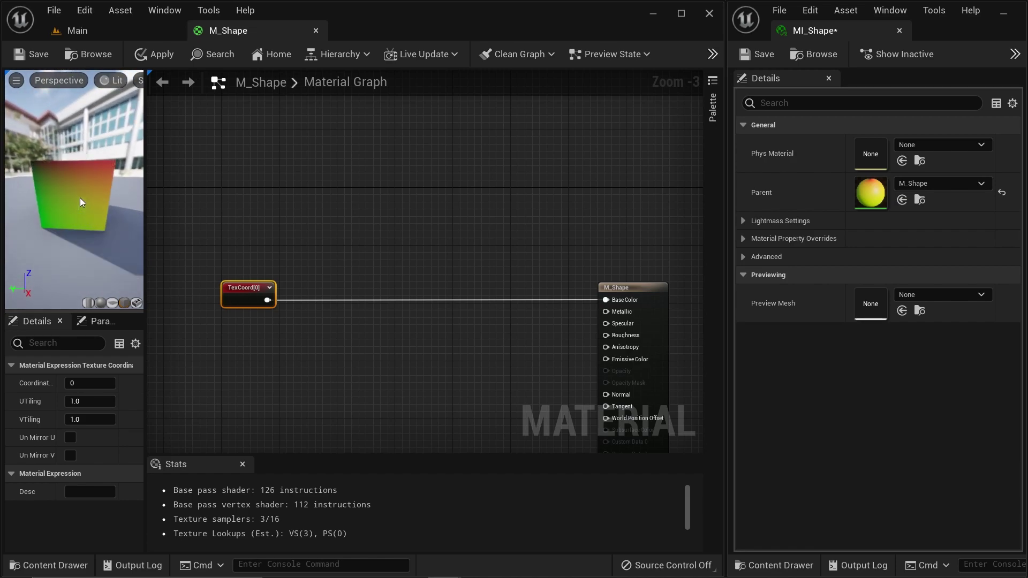
scroll(80, 201, down, 4)
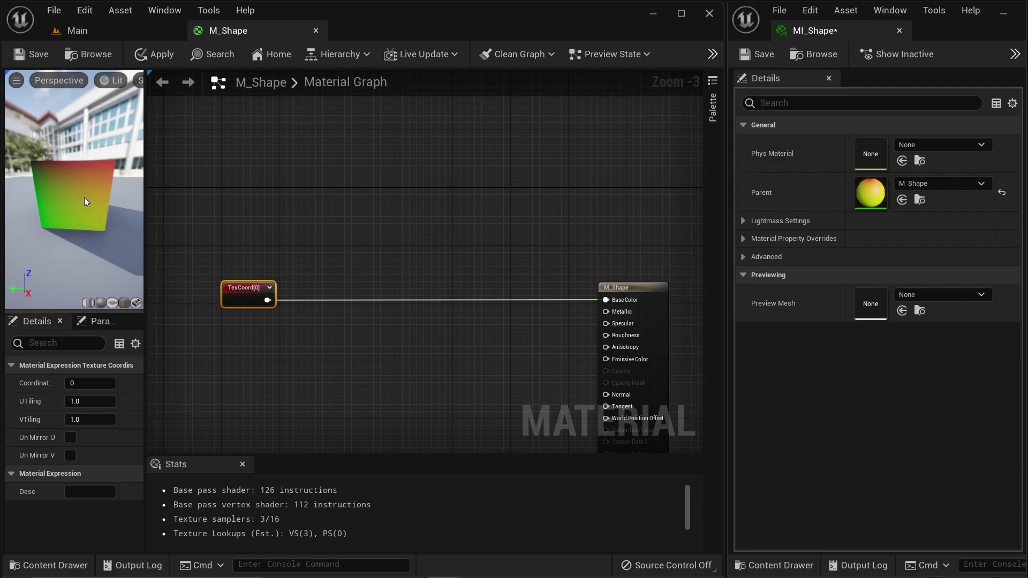
scroll(30, 169, up, 4)
scroll(31, 170, down, 6)
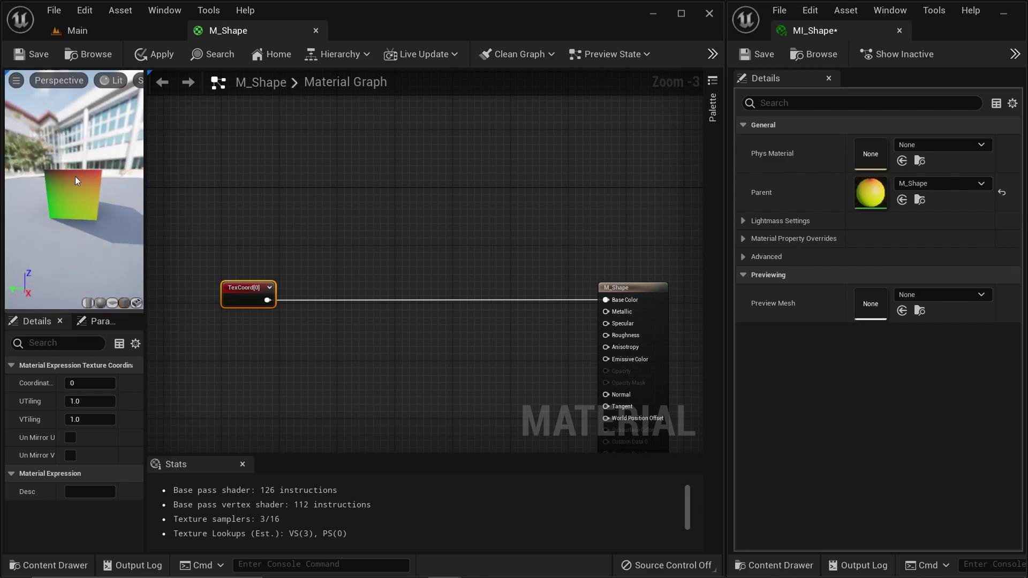
drag(147, 178, 279, 182)
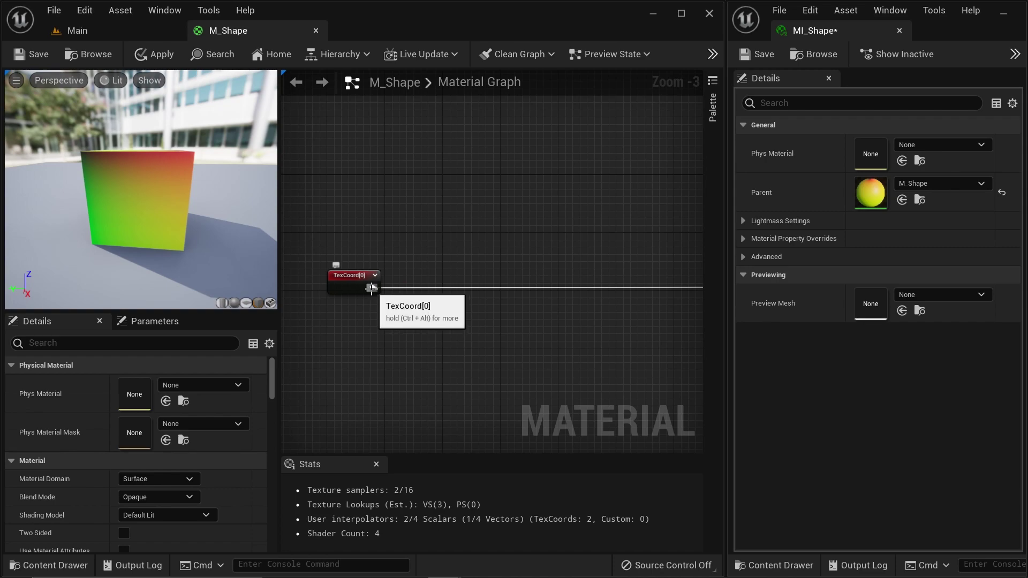
Add a Subtract node fed by TexCoord into input A and set its Const B to 0.5
drag(371, 288, 415, 343)
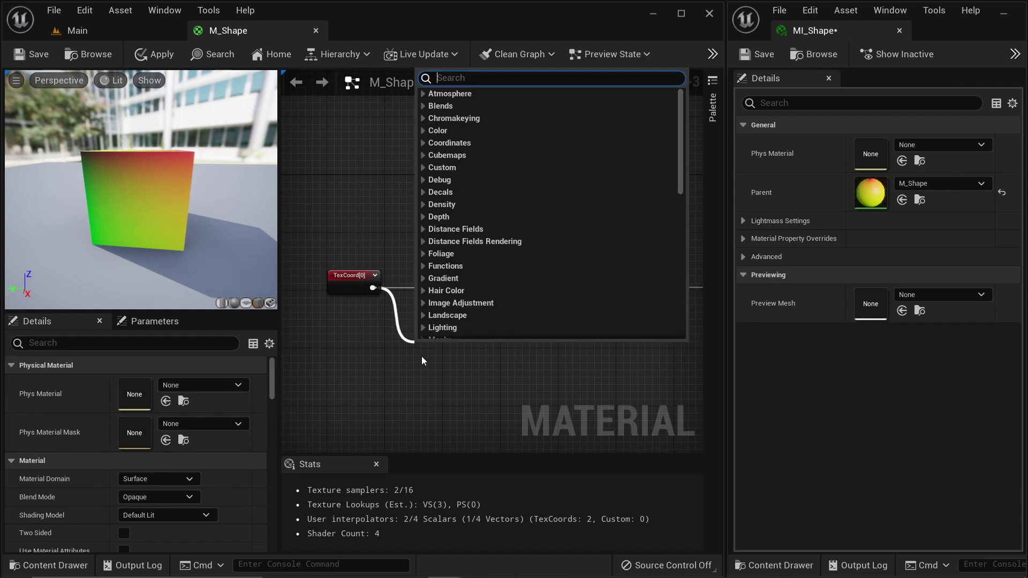
text(sub)
key(Return)
click(147, 403)
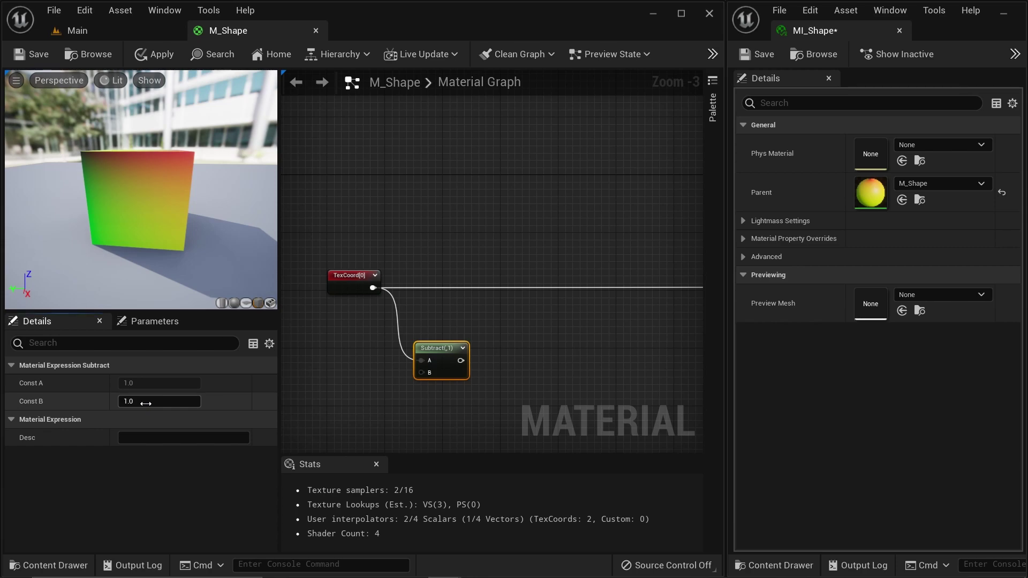
text(0.5)
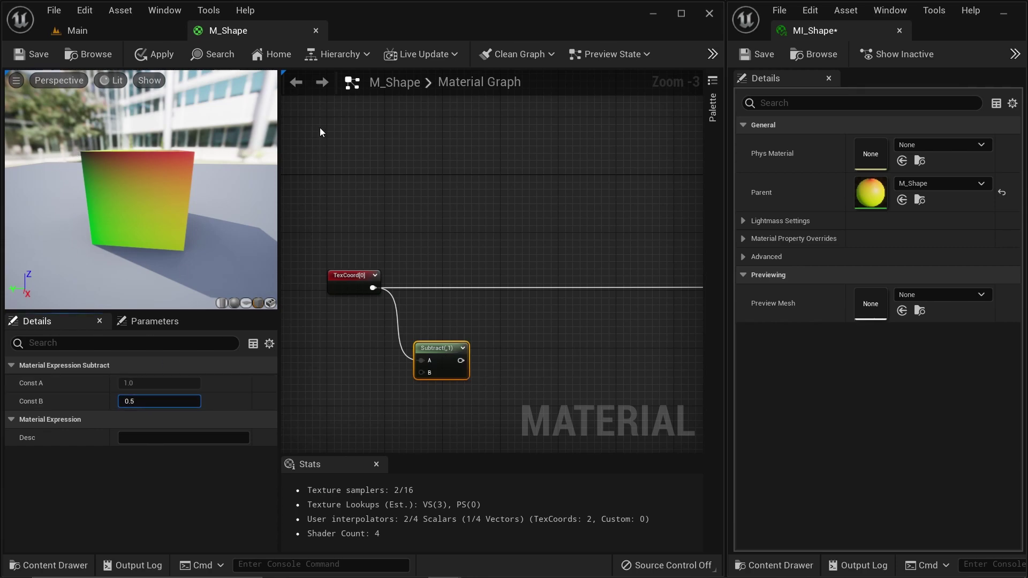
click(510, 369)
Connect the Subtract output to M_Shape's Base Color and line the Subtract node up with TexCoord
right_drag(600, 402, 492, 395)
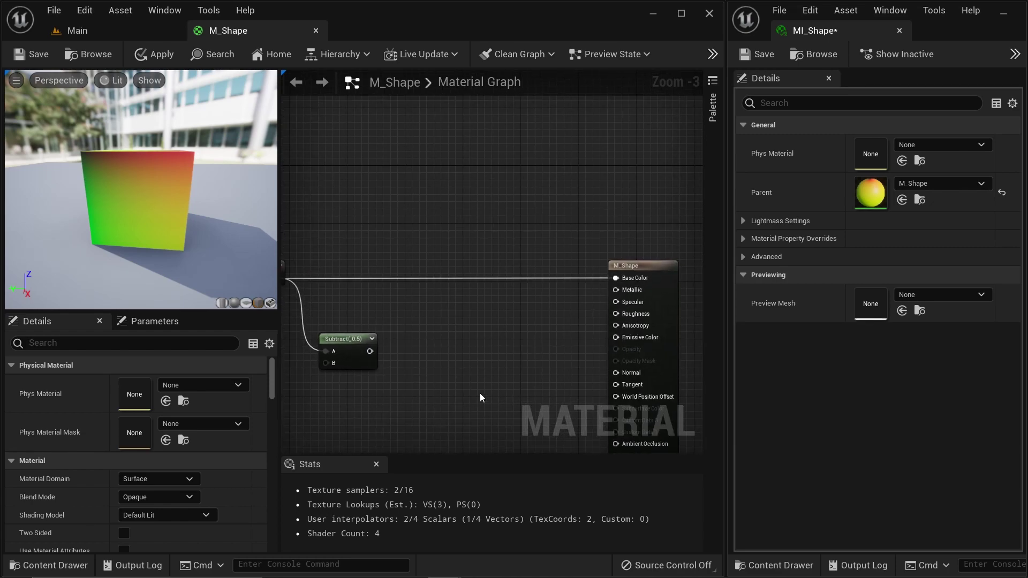
drag(371, 352, 616, 277)
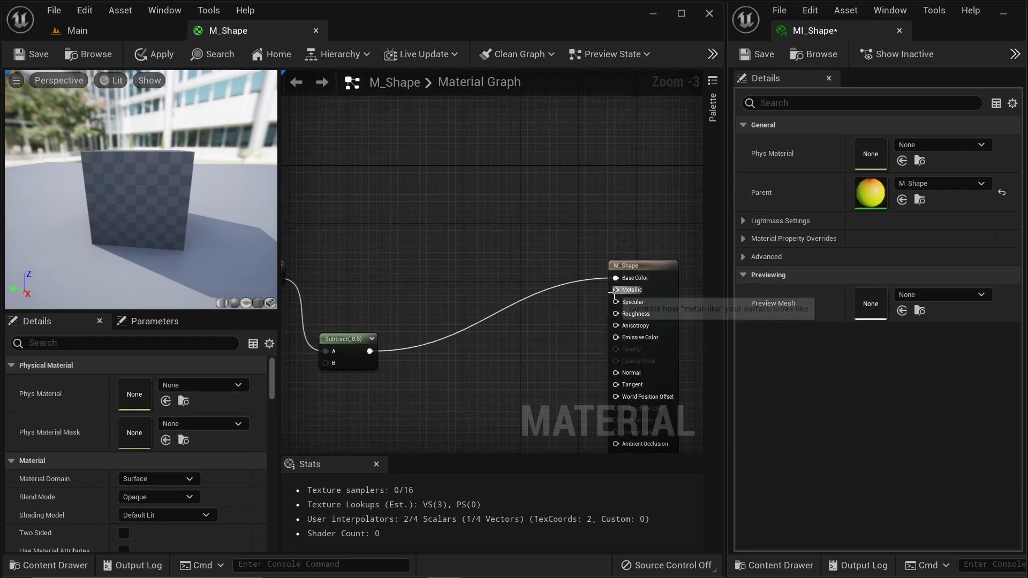
drag(345, 337, 353, 264)
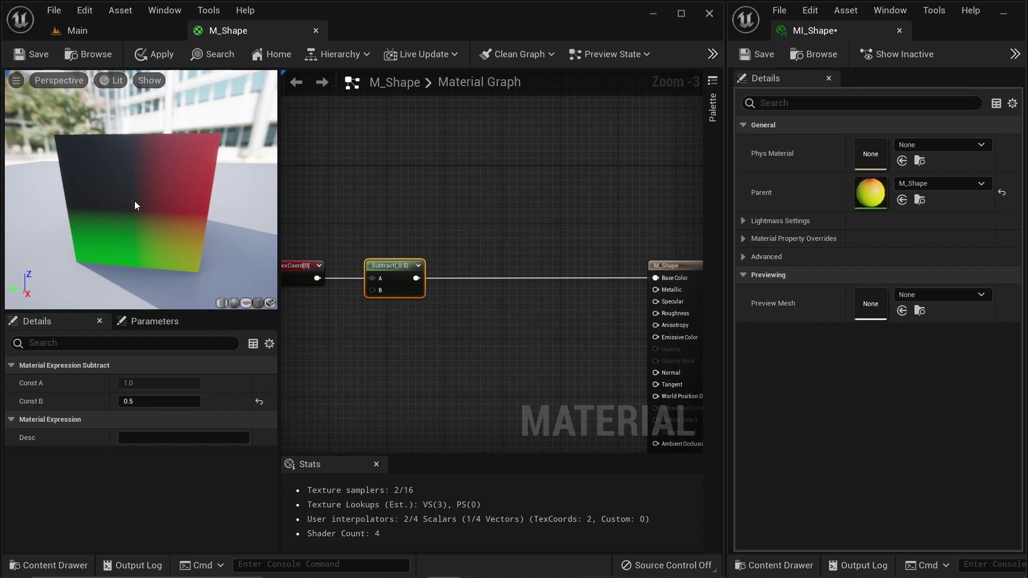
Insert a Multiply node with Const B 2 between Subtract and Base Color, aligned with the other nodes, and inspect the preview cube
drag(416, 278, 656, 279)
text(Mul)
key(Return)
drag(482, 317, 480, 268)
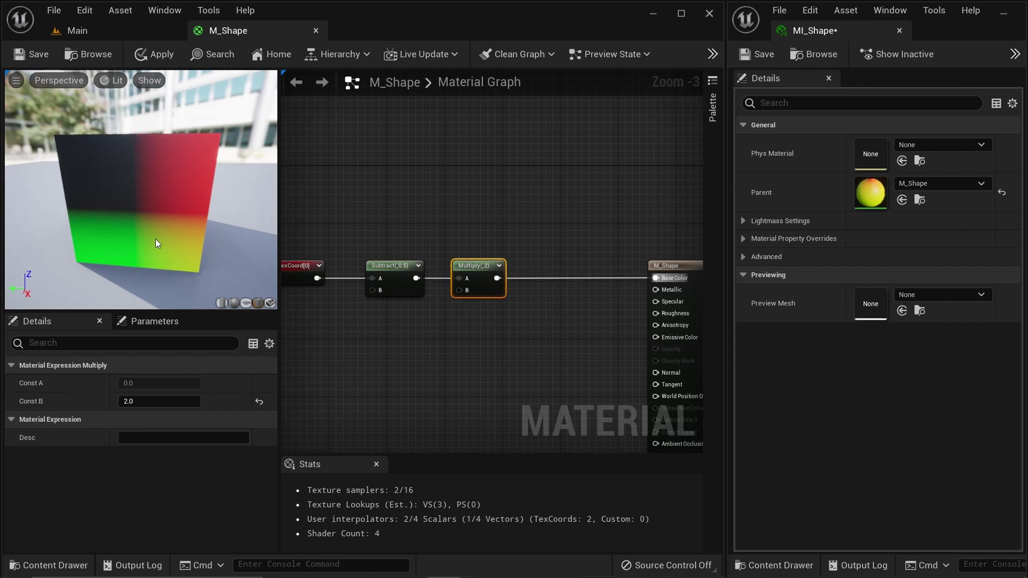
scroll(161, 236, down, 4)
scroll(206, 198, up, 2)
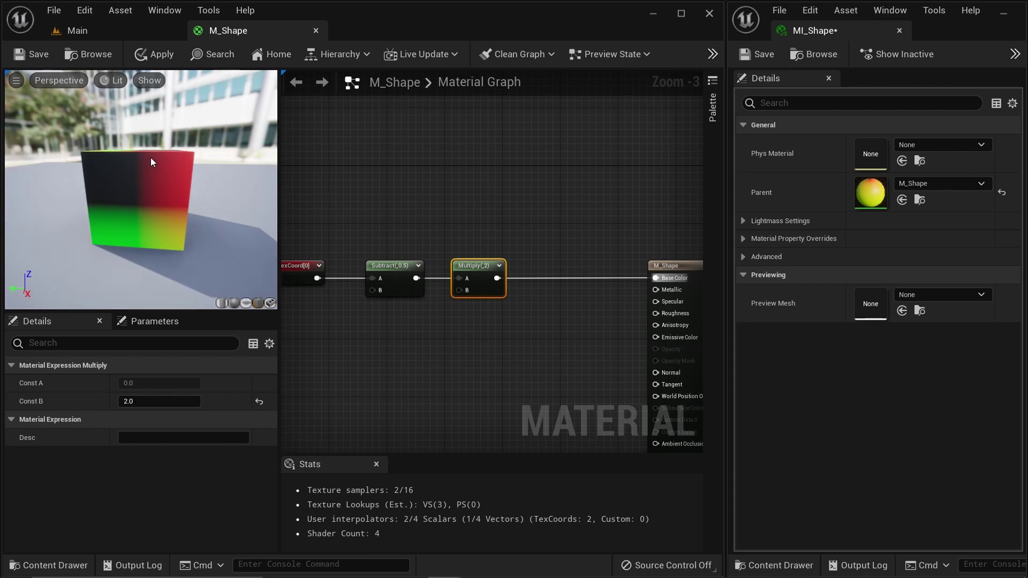
mouse_move(113, 195)
mouse_down()
mouse_move(123, 187)
mouse_move(112, 195)
mouse_up()
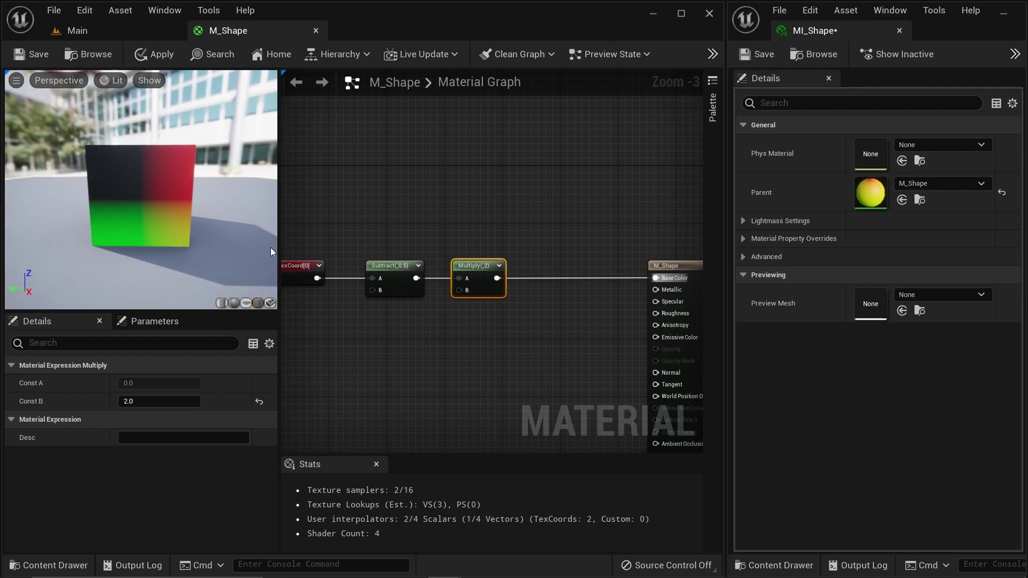
Add a Distance node between Multiply and M_Shape and connect the Multiply output to its input A
scroll(271, 248, up, 2)
scroll(539, 274, up, 1)
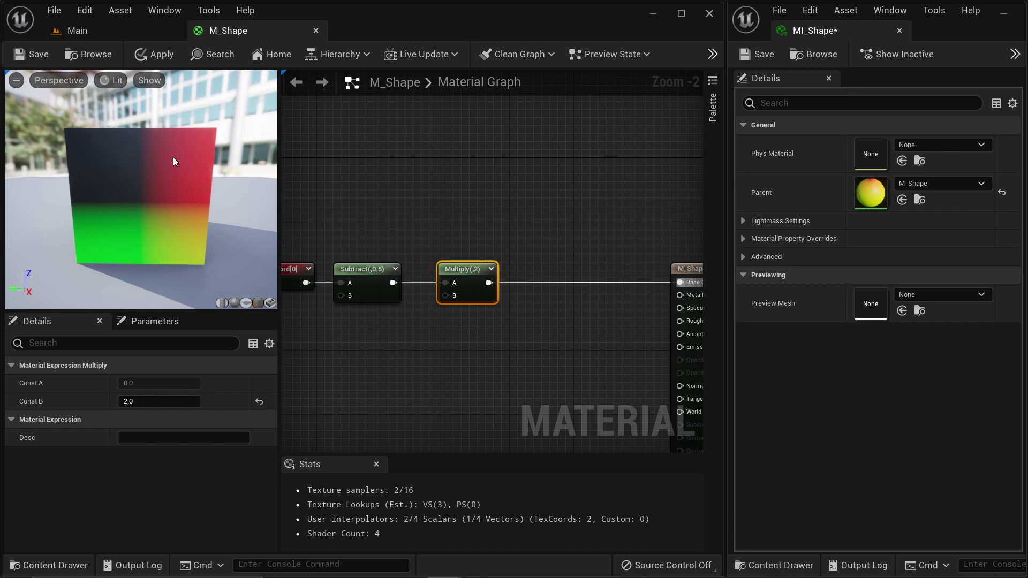
scroll(549, 320, down, 1)
right_drag(542, 351, 484, 379)
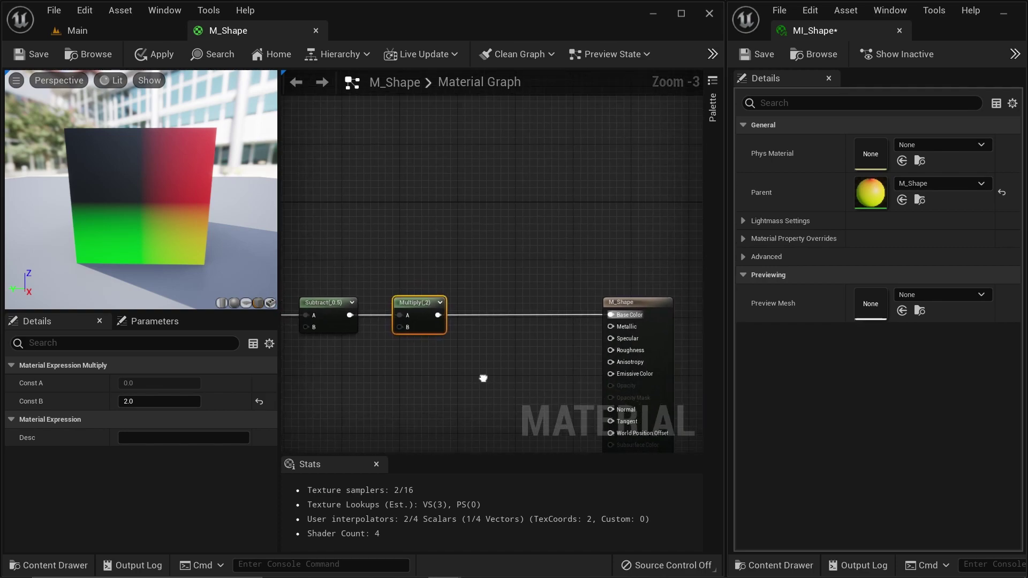
right_click(477, 266)
text(ist)
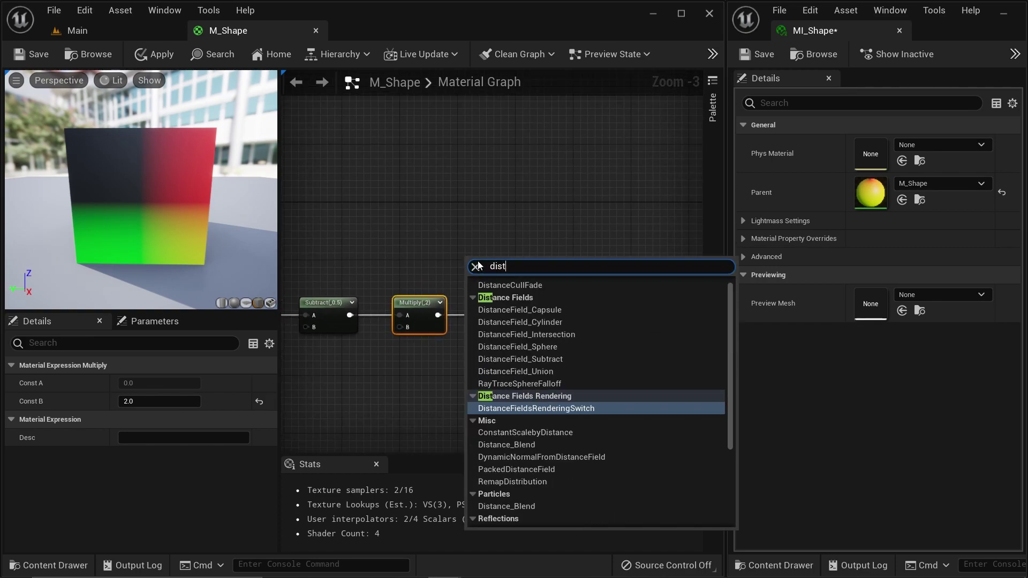
text(ance)
scroll(543, 445, down, 4)
click(493, 471)
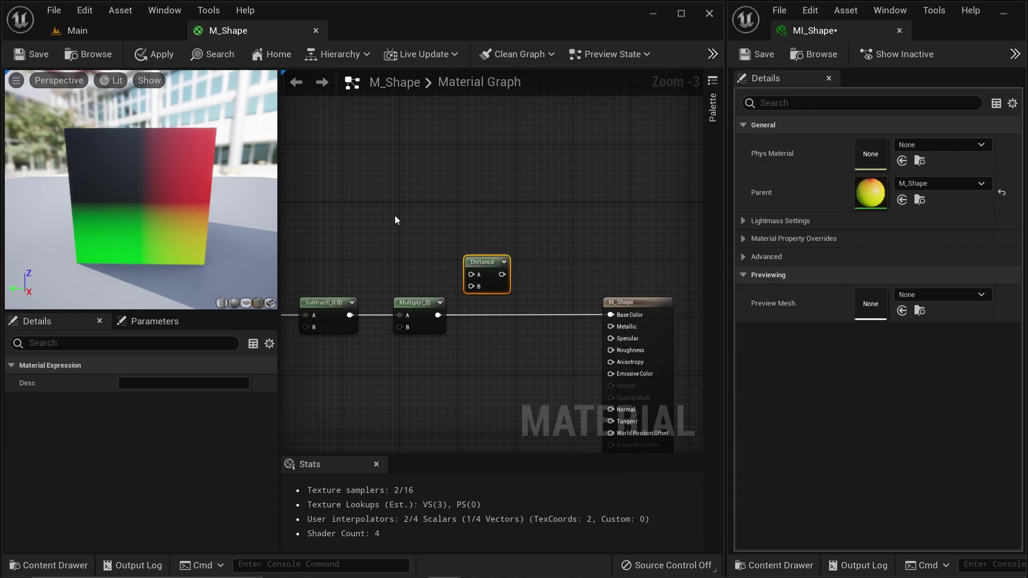
drag(508, 254, 522, 255)
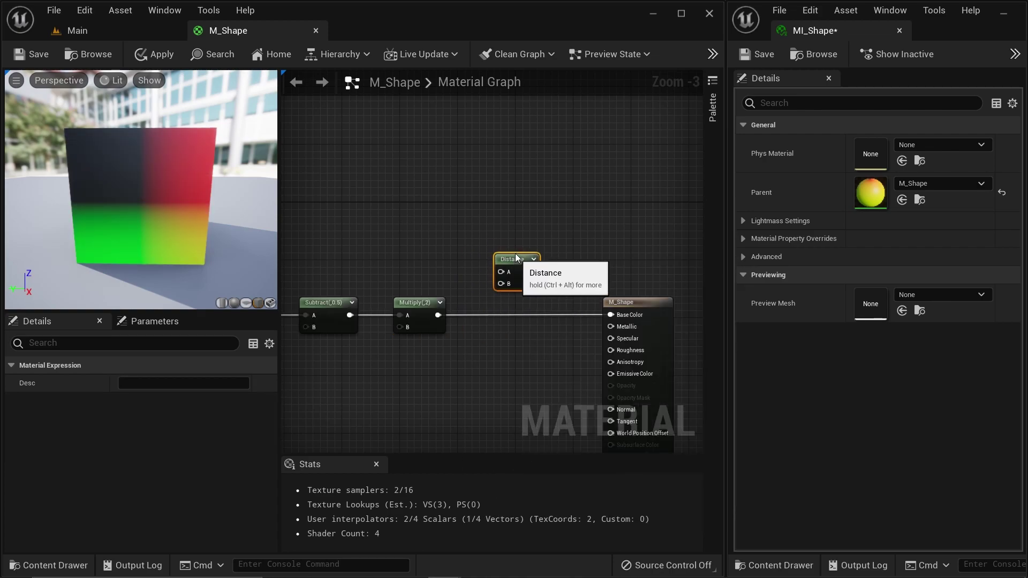
drag(438, 315, 524, 317)
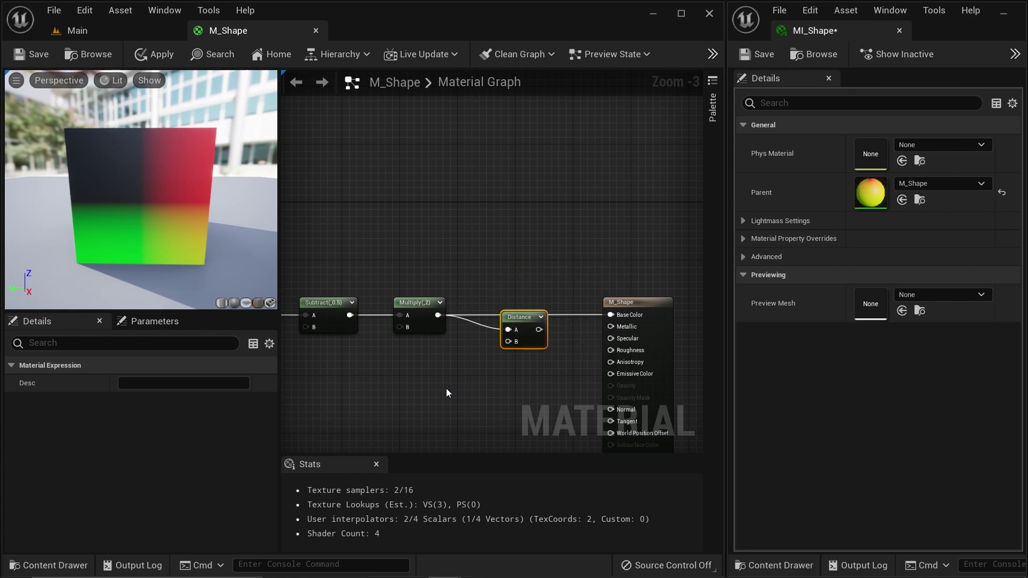
Feed a 0,0 Constant2Vector into Distance input B, connect Distance to Base Color, and inspect the gradient on the preview cube
click(438, 409)
drag(459, 427, 507, 341)
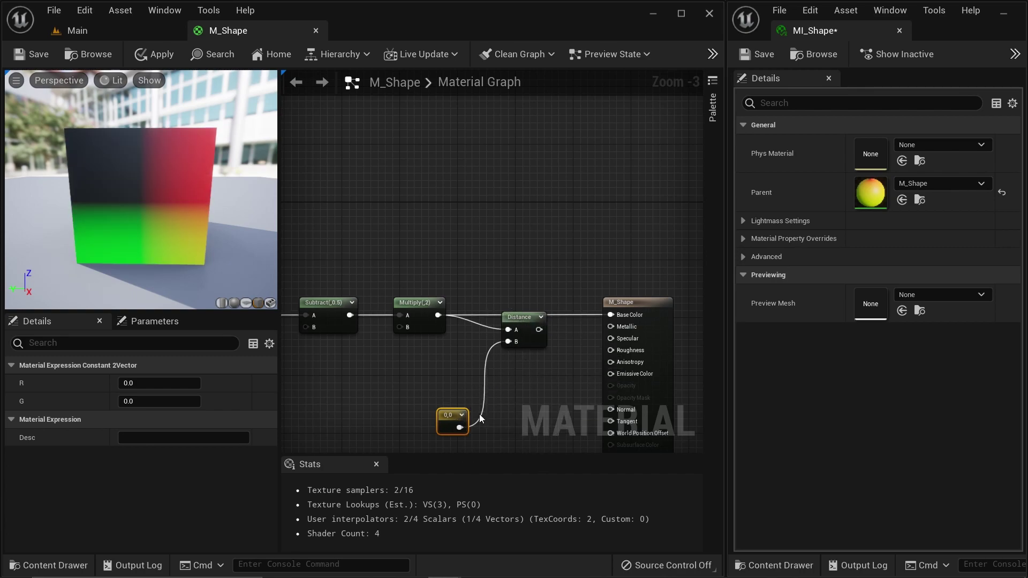
drag(540, 329, 609, 315)
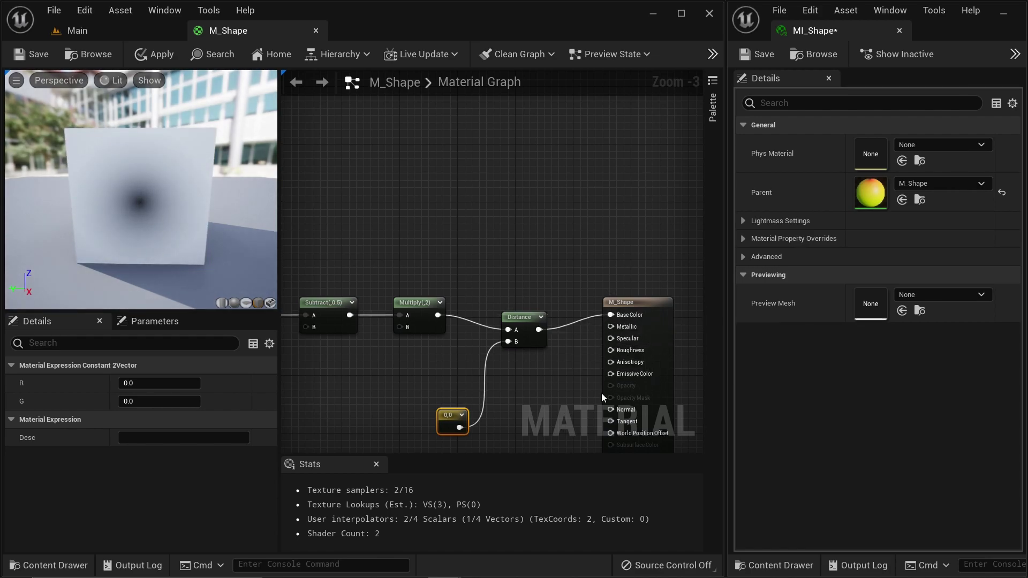
scroll(131, 200, down, 3)
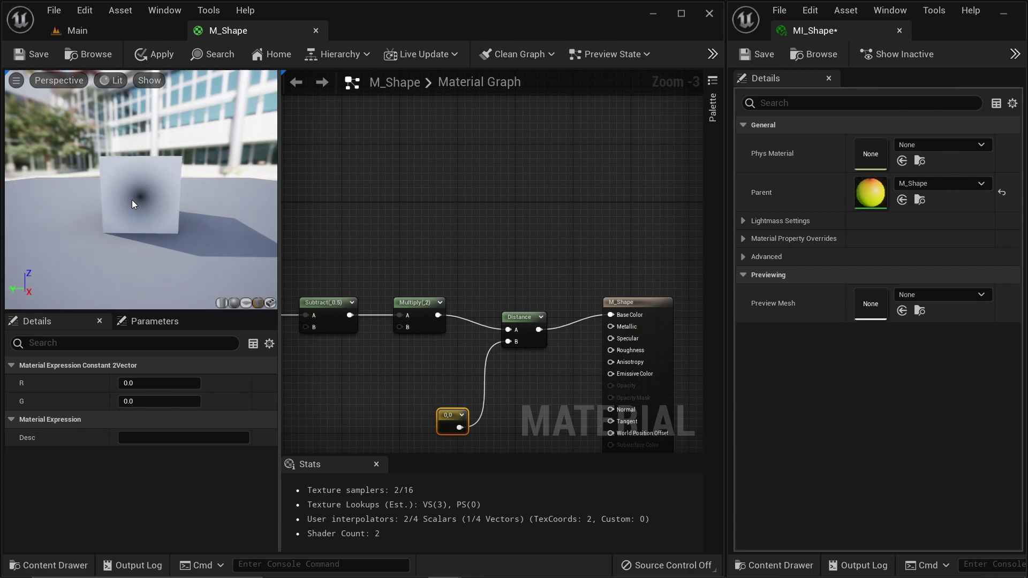
scroll(142, 207, up, 5)
scroll(146, 204, down, 2)
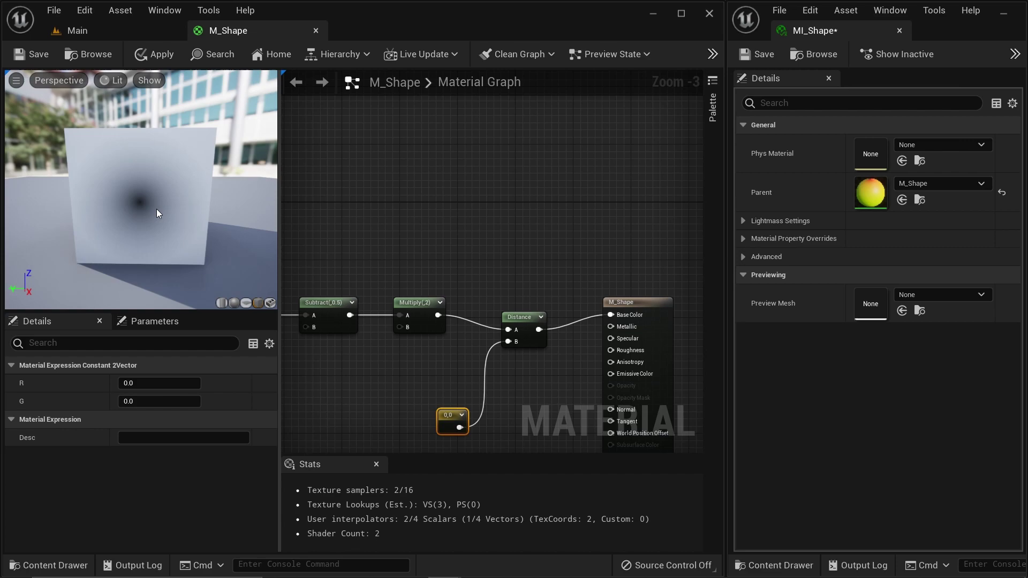
scroll(157, 210, up, 3)
scroll(150, 236, down, 5)
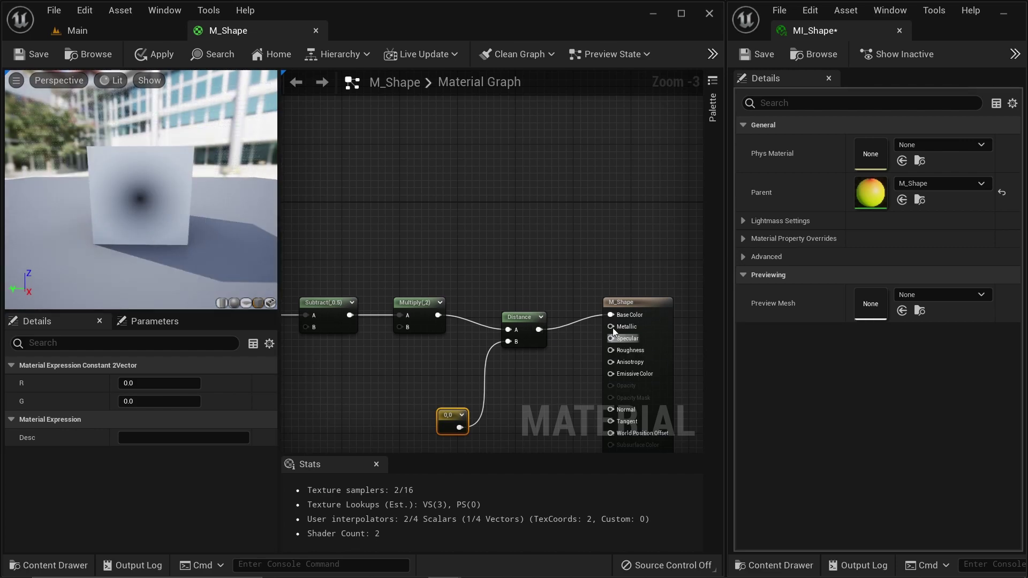
Make room between Distance and M_Shape by shifting the Distance node and its input nodes away from the result node
scroll(622, 333, down, 2)
drag(592, 349, 403, 261)
drag(578, 288, 510, 272)
scroll(567, 310, up, 2)
scroll(558, 359, down, 2)
scroll(574, 358, up, 2)
click(625, 315)
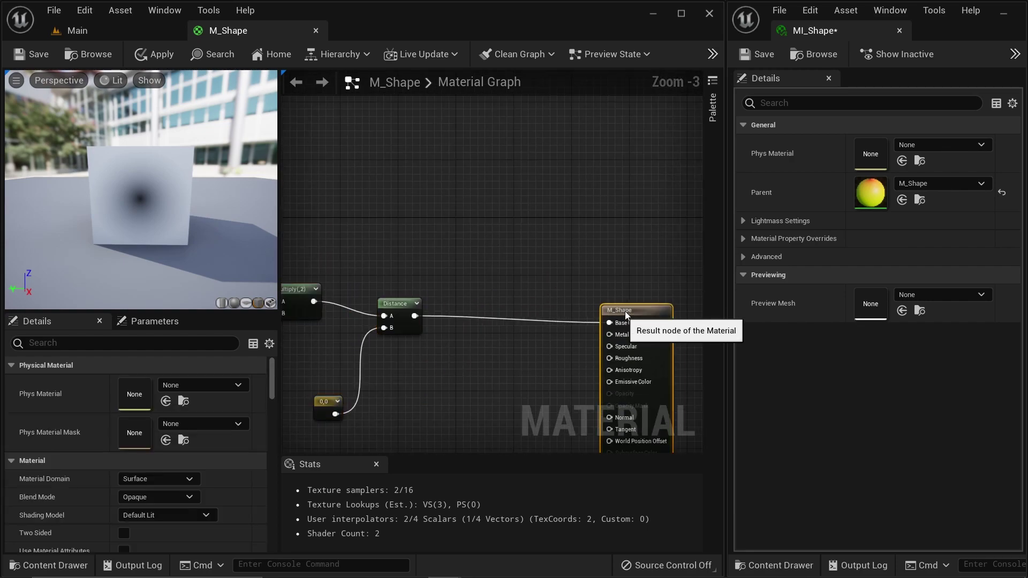
Add a SmoothStep node after Distance and connect the Distance output to its Value input
scroll(433, 332, up, 1)
drag(413, 314, 477, 360)
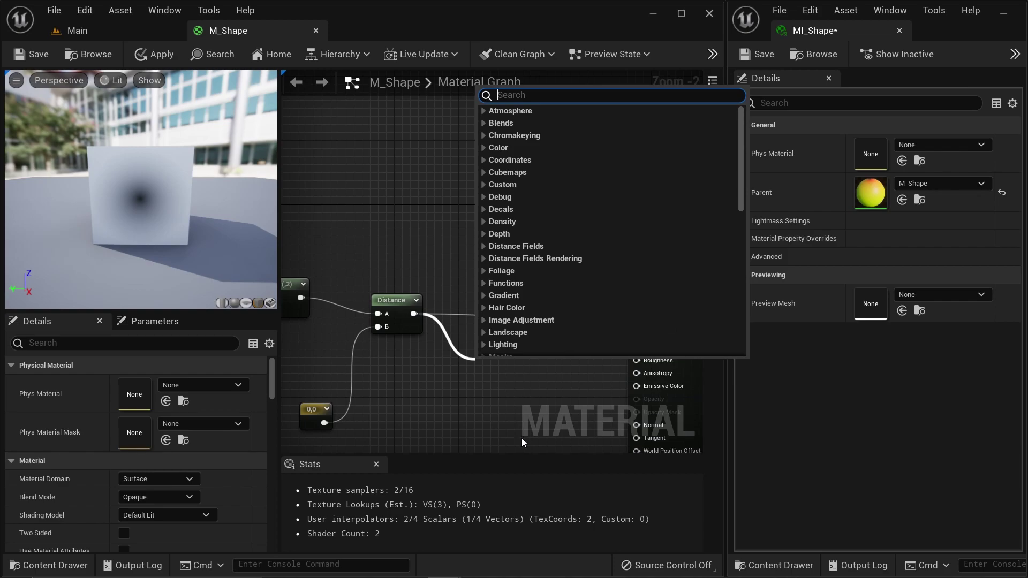
text(smoo)
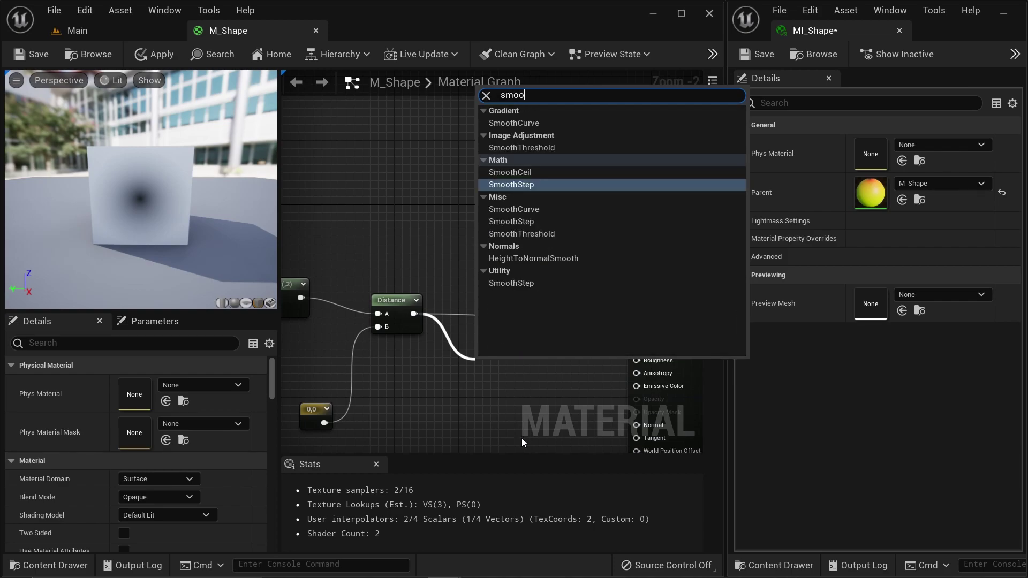
click(526, 184)
drag(514, 360, 528, 335)
drag(415, 314, 499, 380)
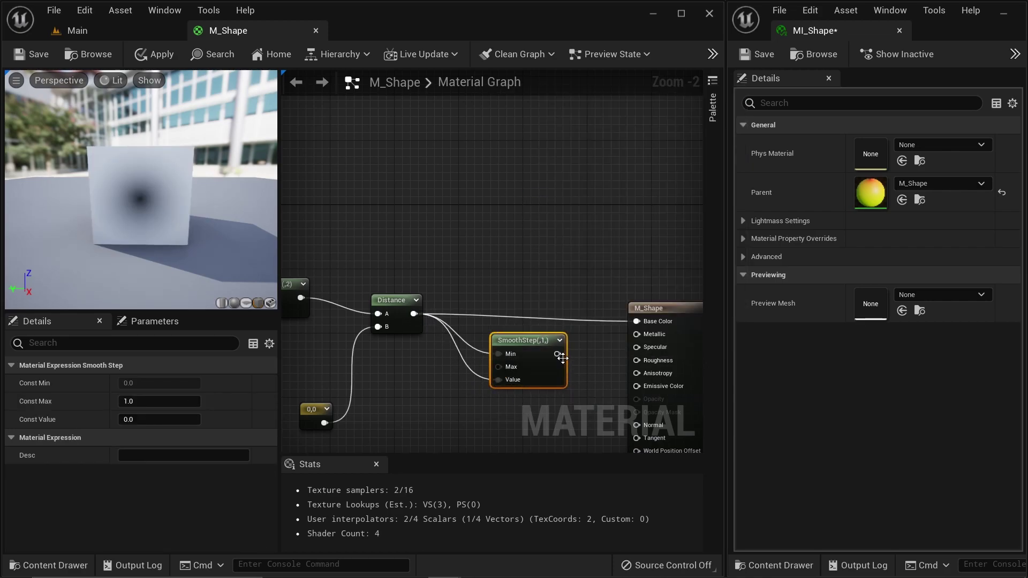
Add two Constant nodes feeding SmoothStep's Min and Max, and set the Max constant to 1
click(474, 265)
click(475, 291)
click(480, 304)
drag(526, 365, 542, 364)
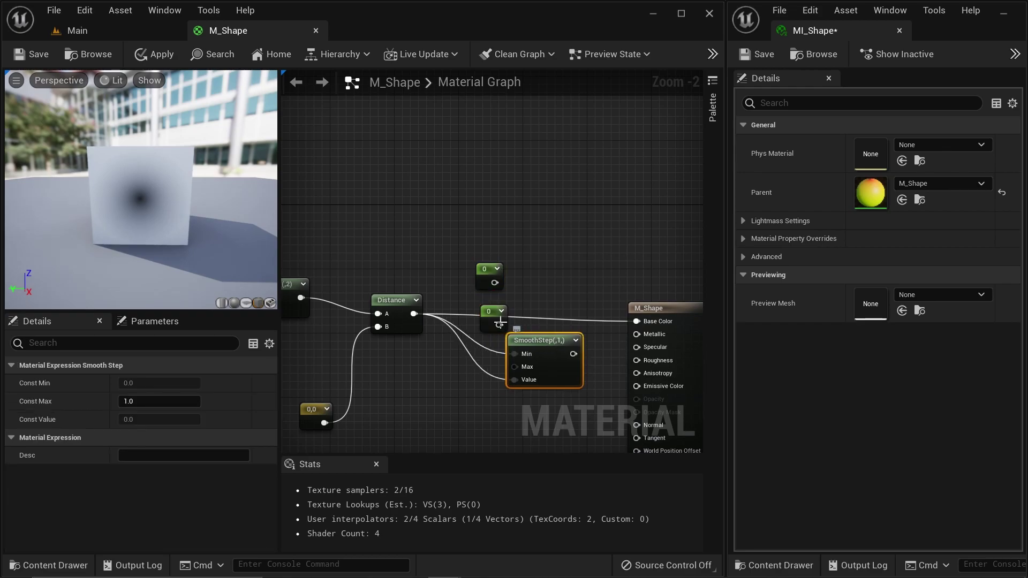
drag(495, 283, 513, 367)
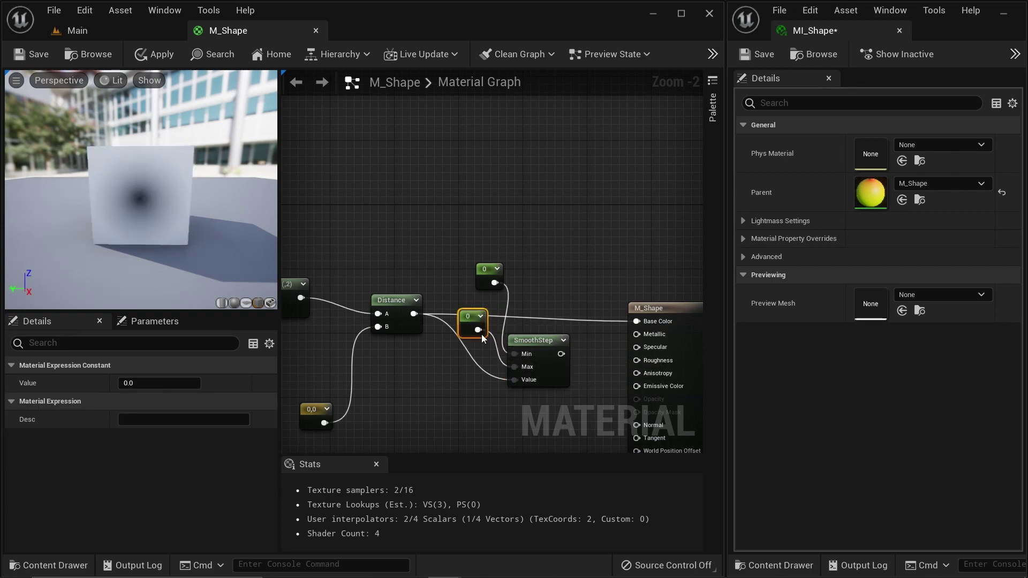
click(123, 382)
text(1)
click(607, 242)
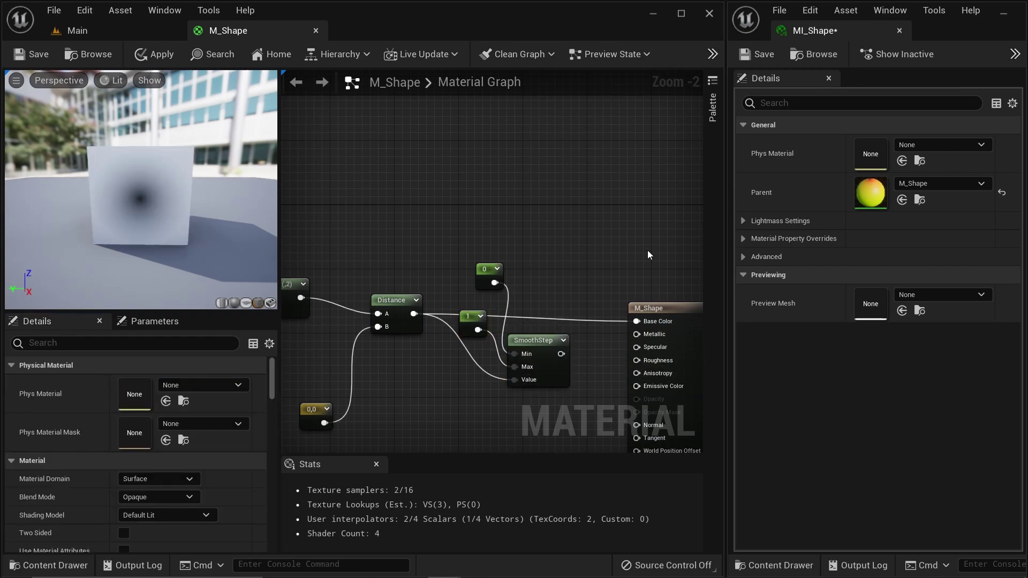
Connect SmoothStep to M_Shape's Base Color, then align SmoothStep with Distance and move both constants clear of the wires
drag(561, 354, 637, 326)
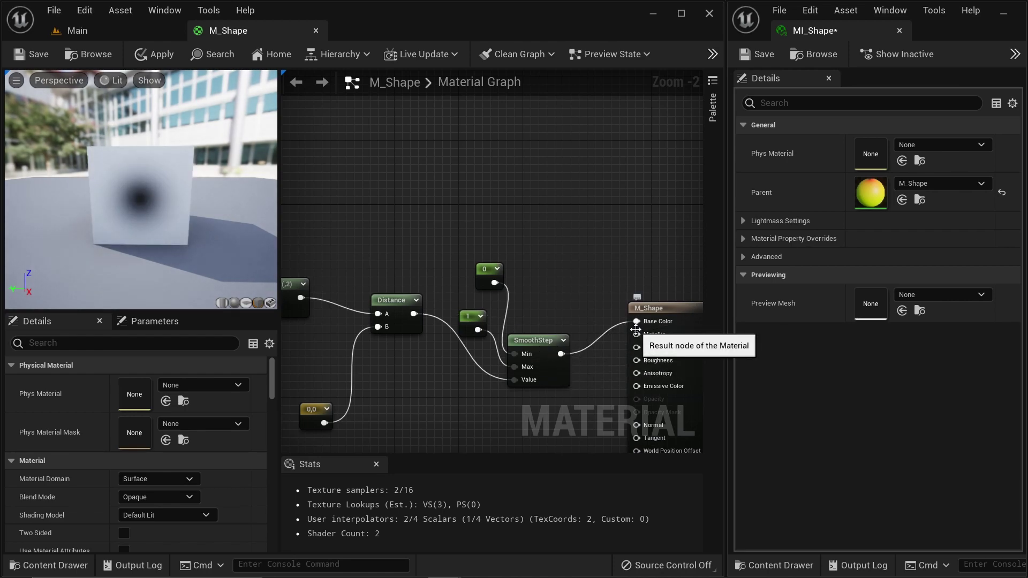
drag(536, 340, 544, 299)
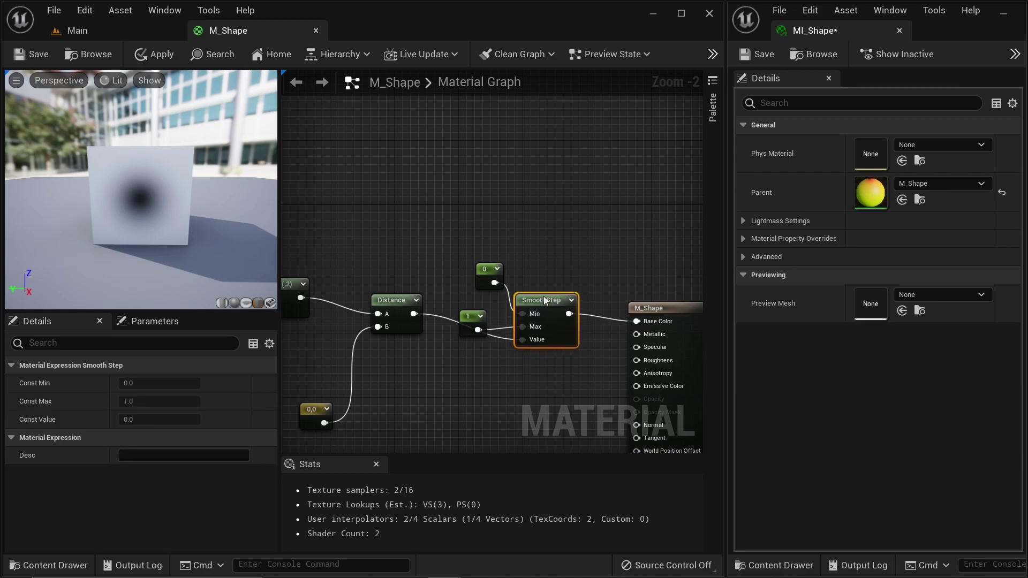
drag(466, 318, 492, 244)
drag(476, 297, 476, 288)
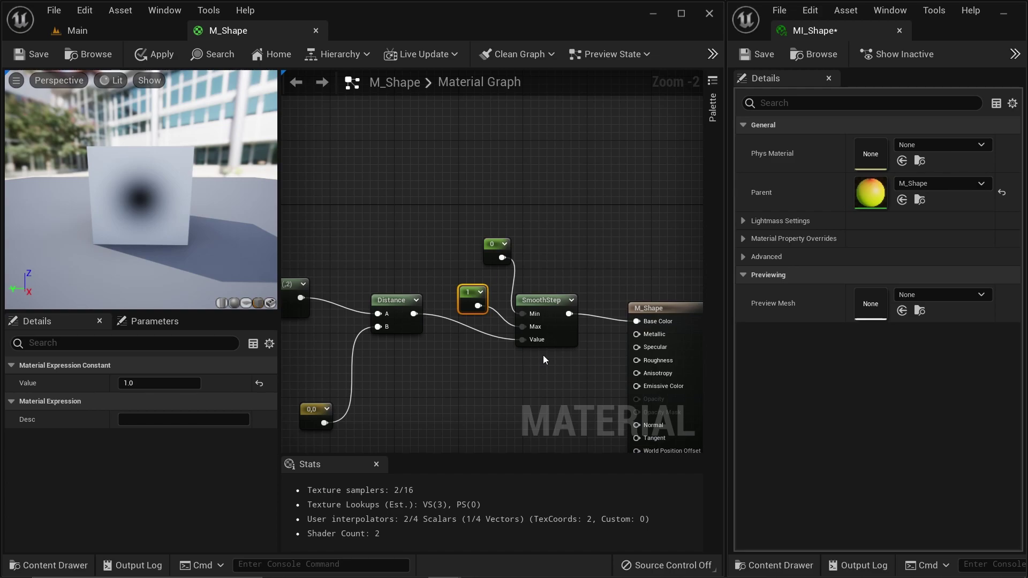
Set the SmoothStep Min constant to 0.9 and inspect the circle's edge on the preview cube
click(495, 250)
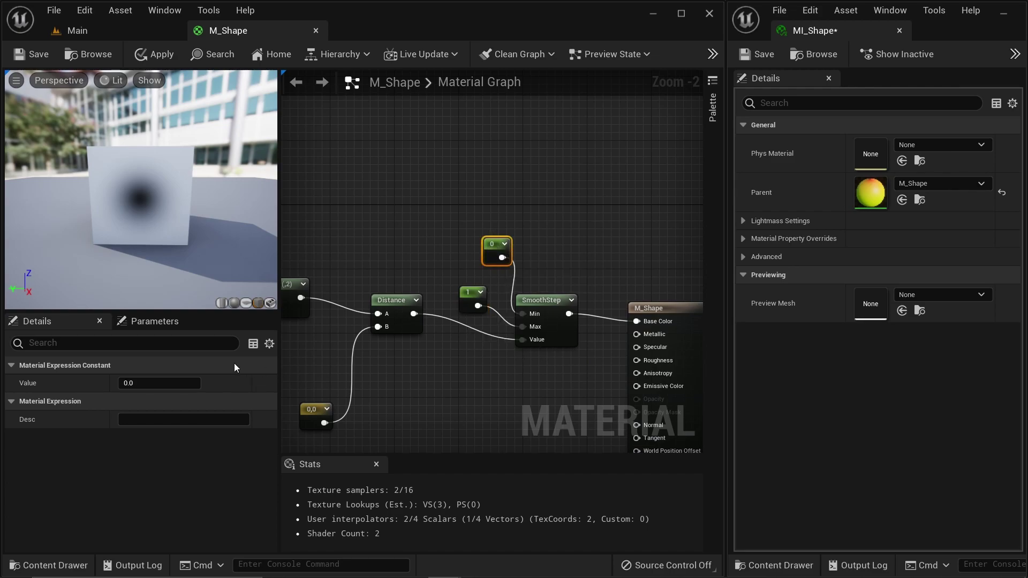
click(198, 385)
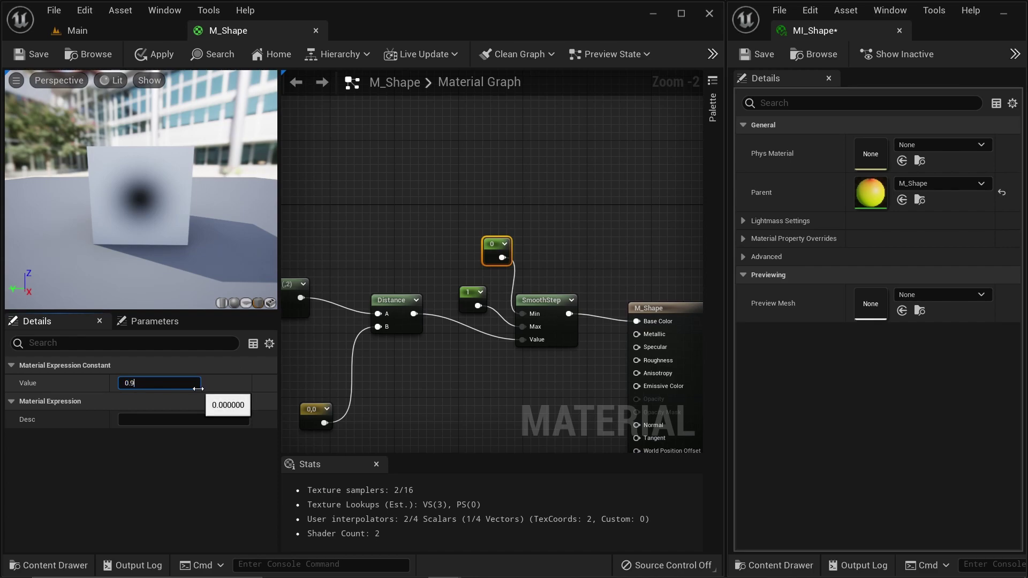
key(Return)
click(433, 204)
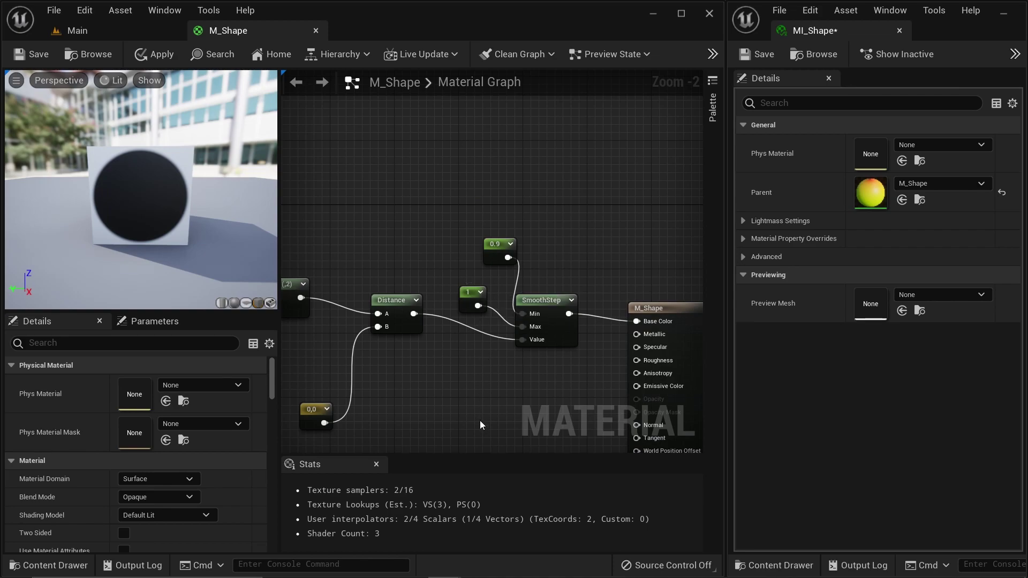
scroll(136, 226, up, 5)
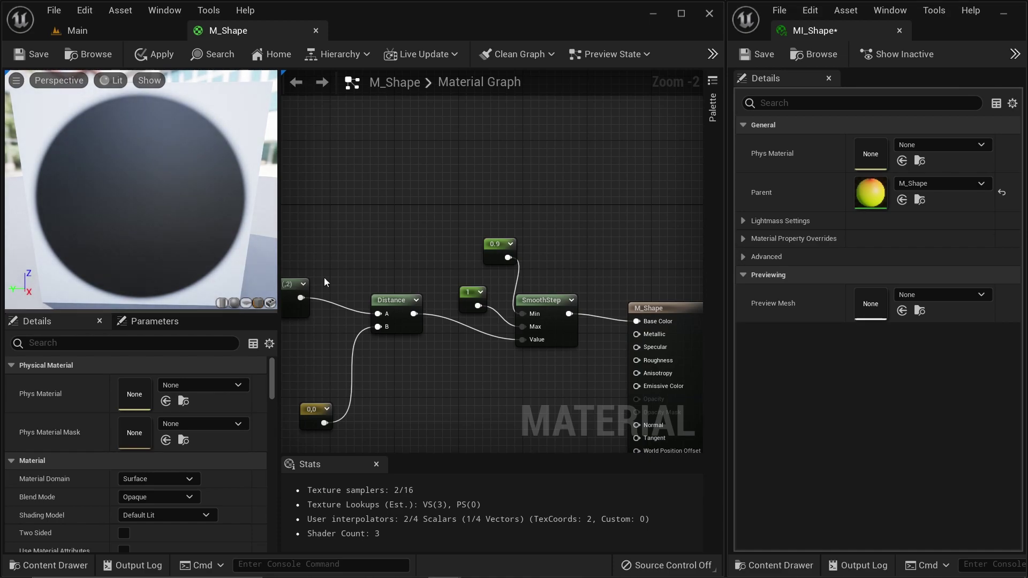
Raise the SmoothStep Min constant to 0.9999999 and examine the circle's edge sharpness from near and far
click(498, 250)
click(165, 383)
click(168, 386)
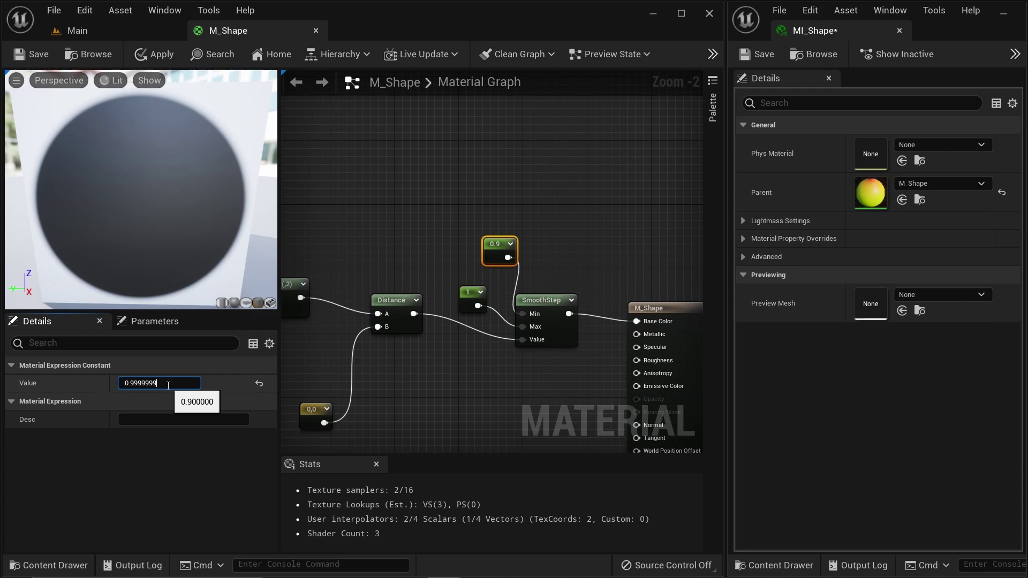
text(999999999)
click(375, 170)
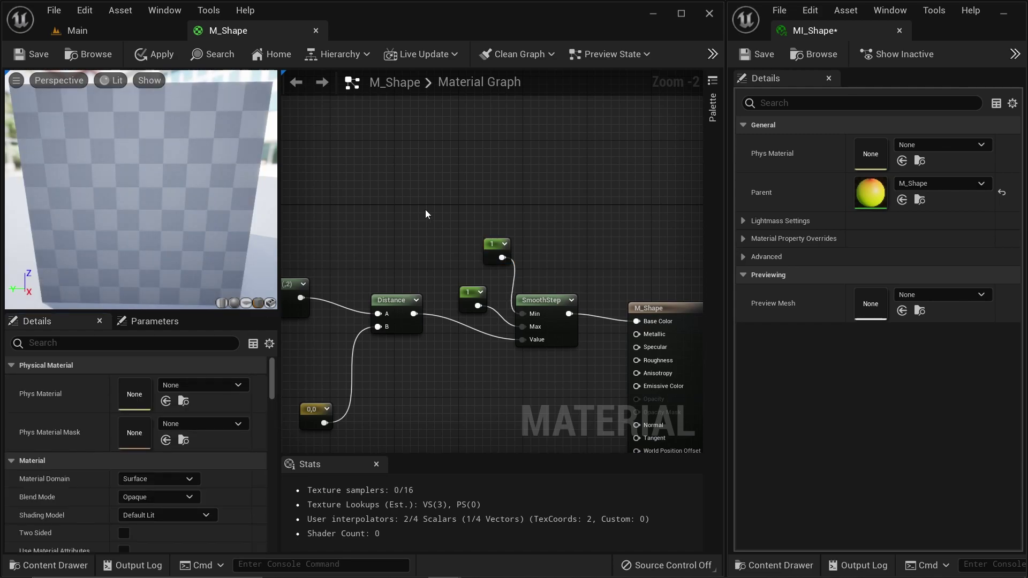
scroll(124, 197, down, 5)
scroll(122, 197, up, 5)
mouse_move(120, 197)
mouse_down()
mouse_move(155, 213)
mouse_move(120, 197)
mouse_up()
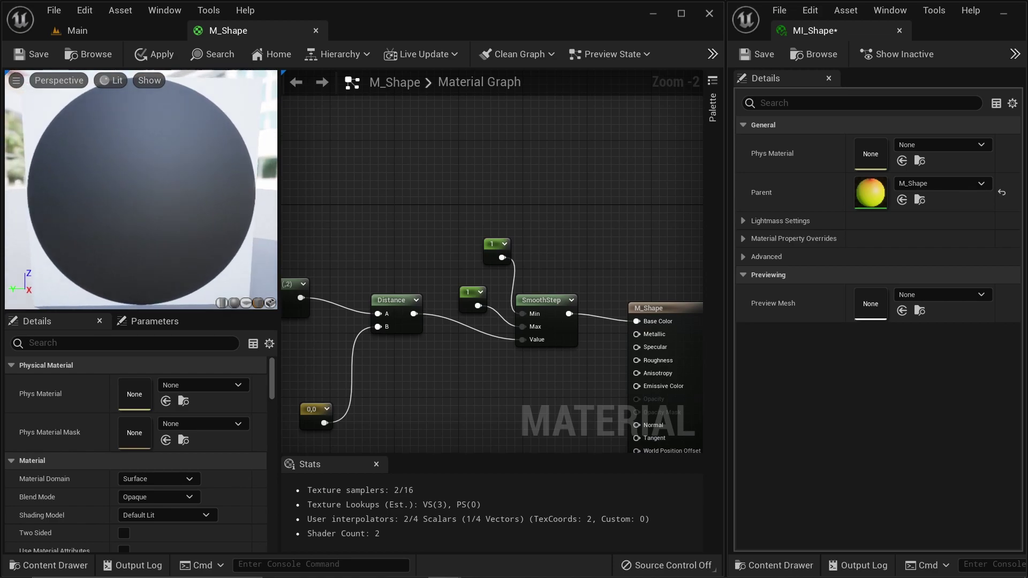
Set the SmoothStep Min constant to 0.95 and check the circles on two faces of the preview cube
click(489, 244)
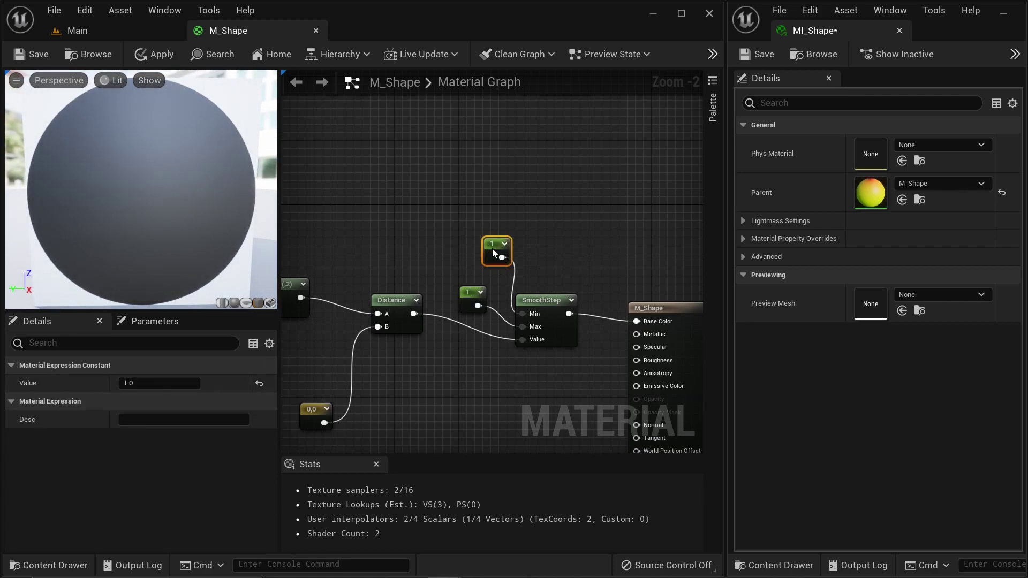
scroll(148, 206, down, 4)
scroll(148, 206, up, 4)
click(162, 385)
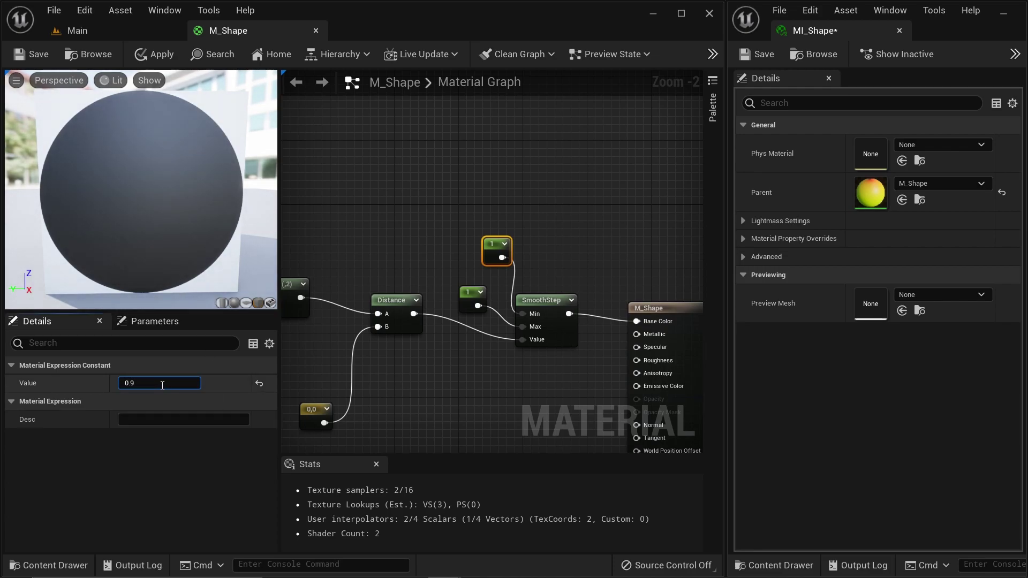
click(436, 172)
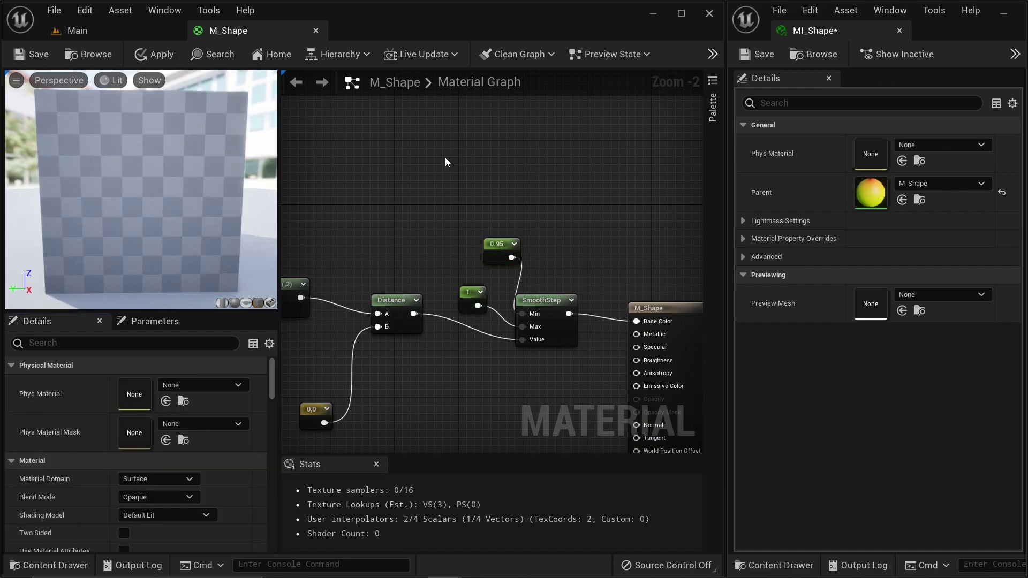
mouse_move(98, 167)
mouse_down()
mouse_move(133, 193)
mouse_move(115, 153)
mouse_move(99, 161)
mouse_move(115, 167)
mouse_move(101, 167)
mouse_up()
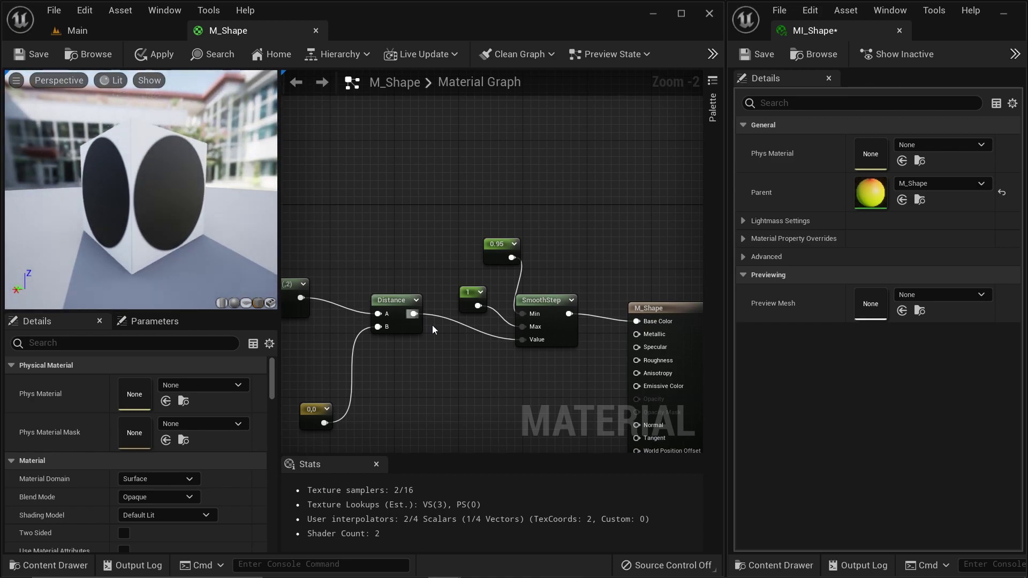
Move SmoothStep, its two constants and the M_Shape result node together farther from Distance to free space in the graph
scroll(460, 355, down, 3)
scroll(573, 377, up, 1)
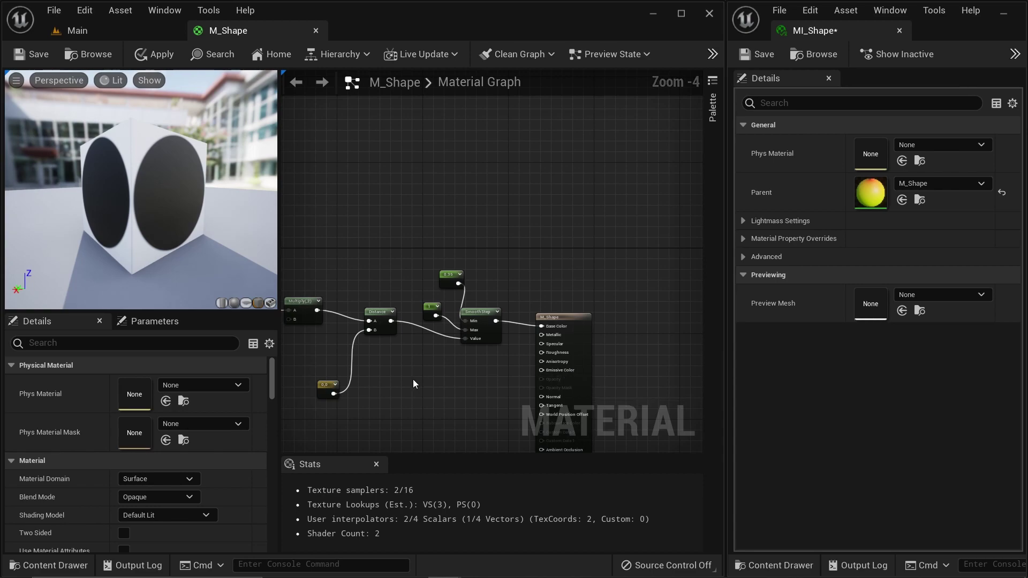
right_drag(413, 380, 413, 345)
drag(415, 220, 619, 455)
drag(468, 250, 574, 240)
scroll(87, 219, down, 2)
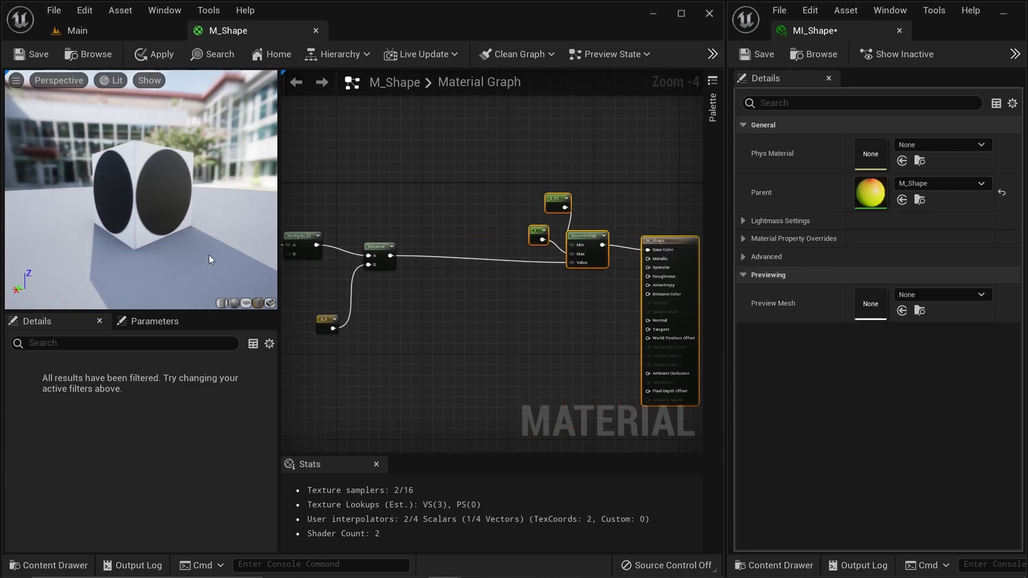
scroll(322, 277, up, 1)
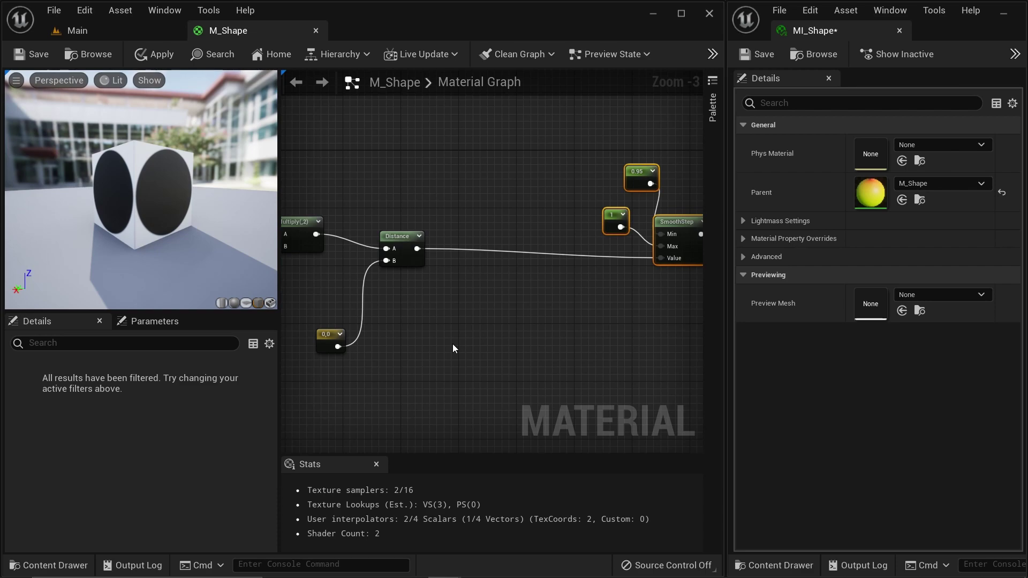
Add a Custom node below Distance in the M_Shape graph and name its first input UV
right_click(420, 327)
text(cust)
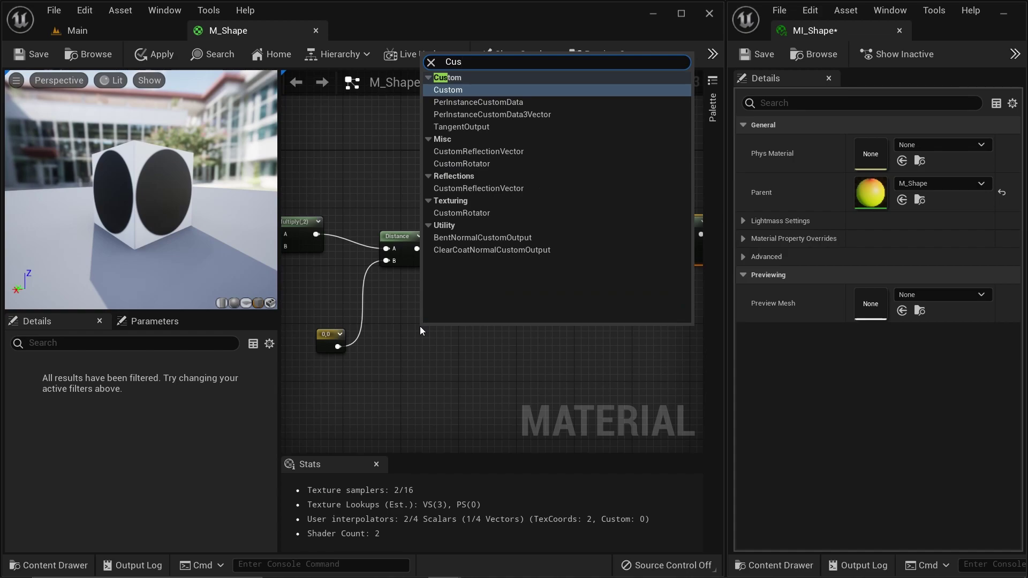
click(449, 98)
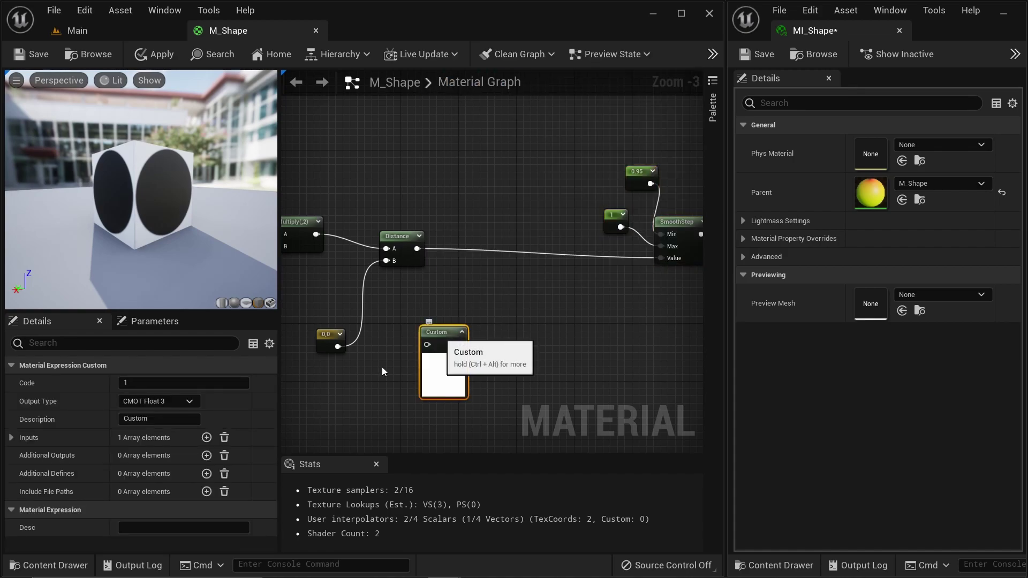
click(12, 437)
click(23, 458)
click(129, 474)
text(UV)
key(Return)
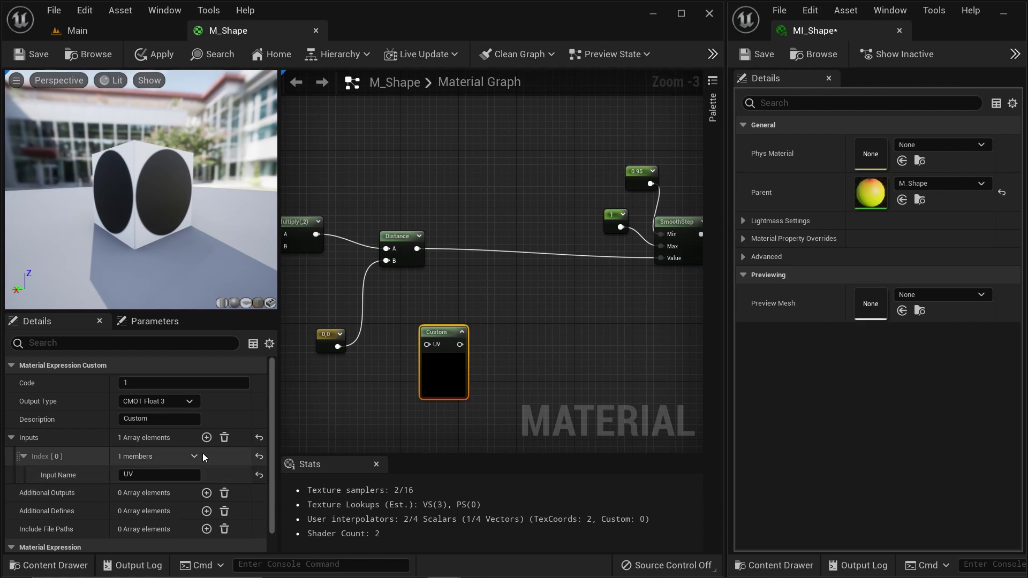
Add a second input named P to the Custom node
click(207, 437)
click(23, 494)
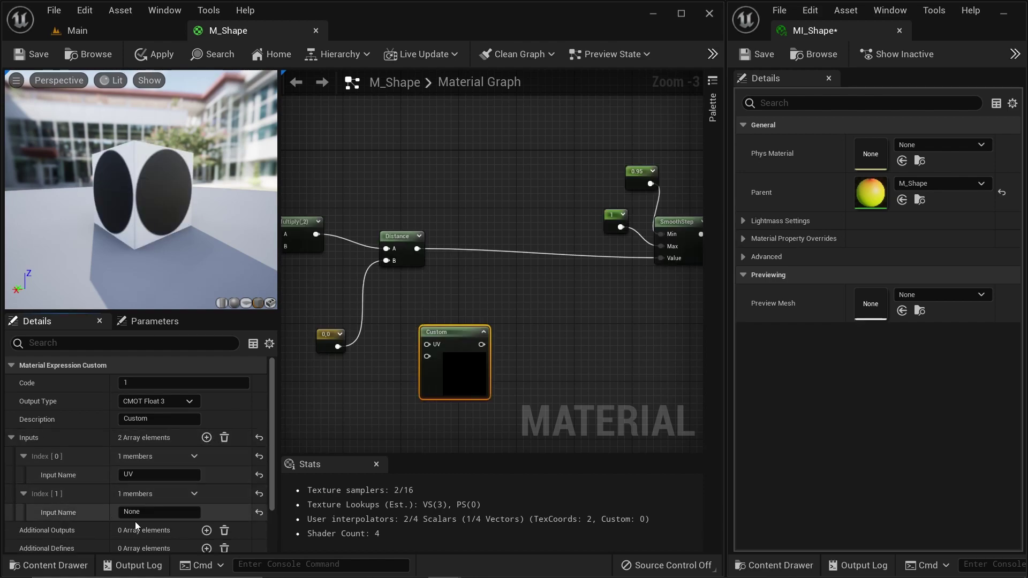
click(141, 512)
text(P)
key(Return)
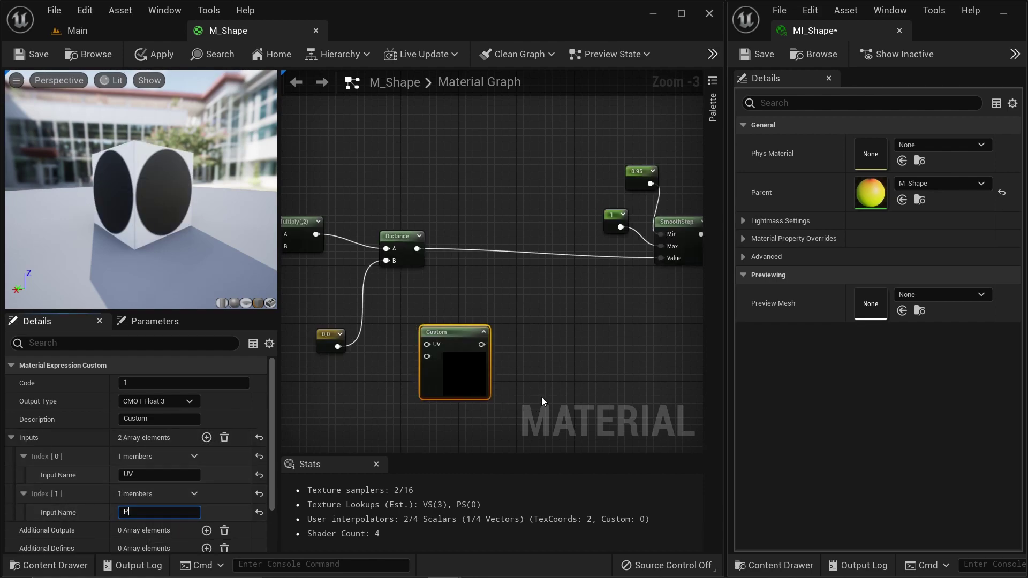
click(541, 397)
Connect Multiply to the Custom node's UV input, and route the Custom output to SmoothStep's Value in place of Distance
click(456, 342)
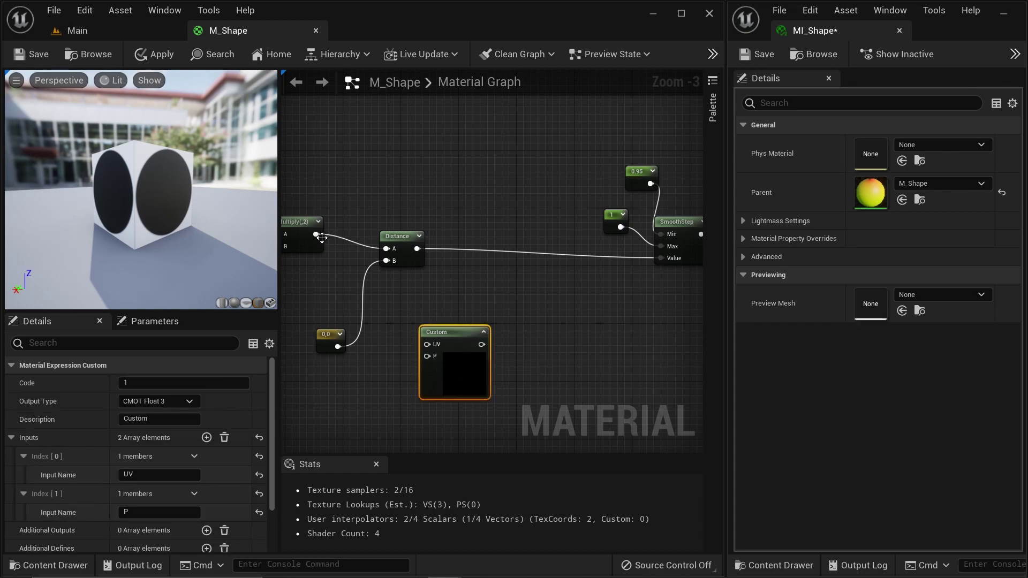
drag(322, 238, 653, 261)
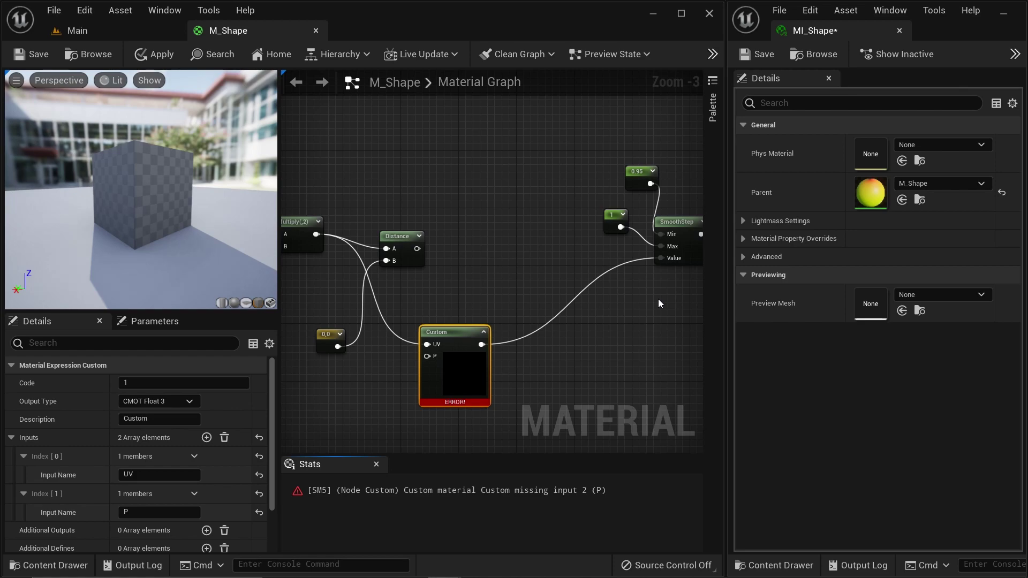
Add a scalar parameter named P near the Custom node and connect it to the node's P input
right_drag(328, 403, 398, 348)
right_click(395, 344)
click(396, 352)
right_click(384, 345)
text(Sca)
key(Return)
text(P)
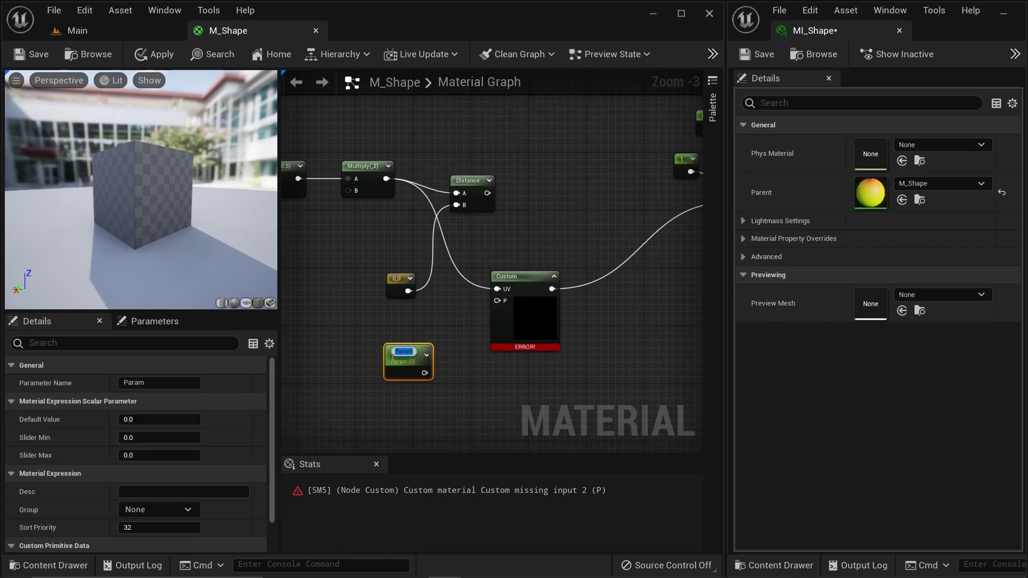
key(Return)
drag(423, 373, 496, 302)
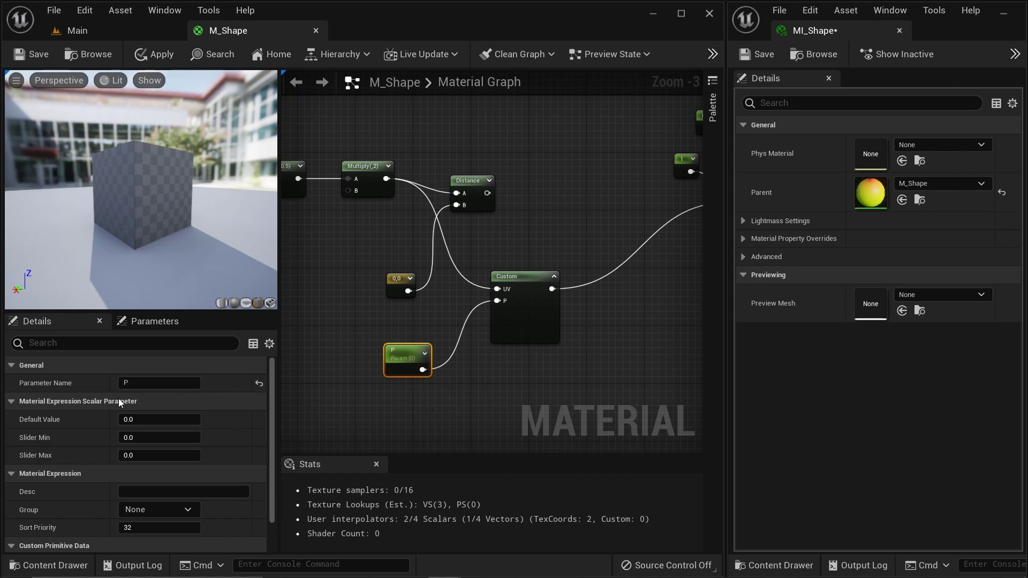
Set the P parameter's default value to 2
click(145, 420)
text(1)
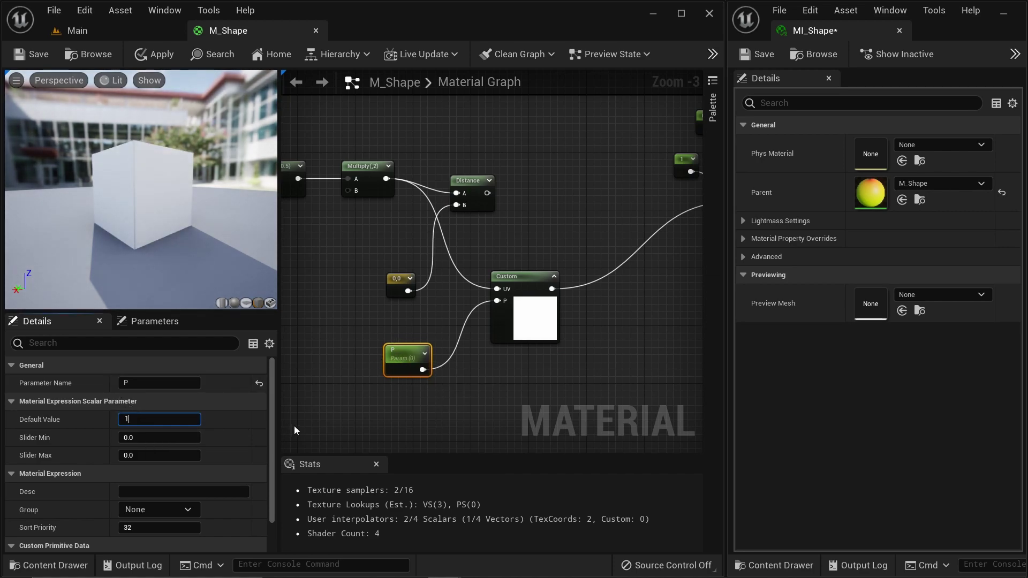
click(359, 426)
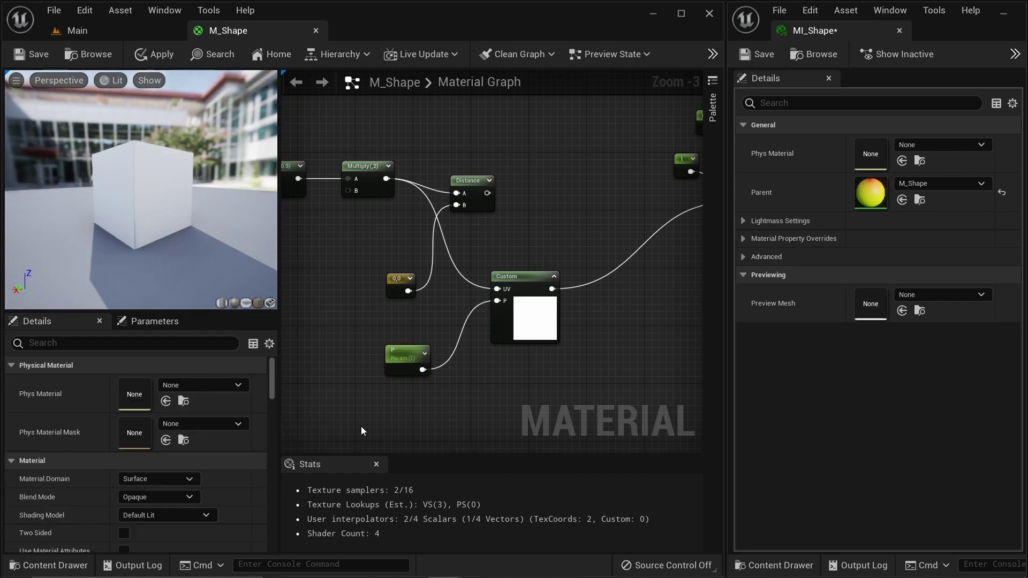
click(399, 356)
click(473, 363)
scroll(477, 358, up, 1)
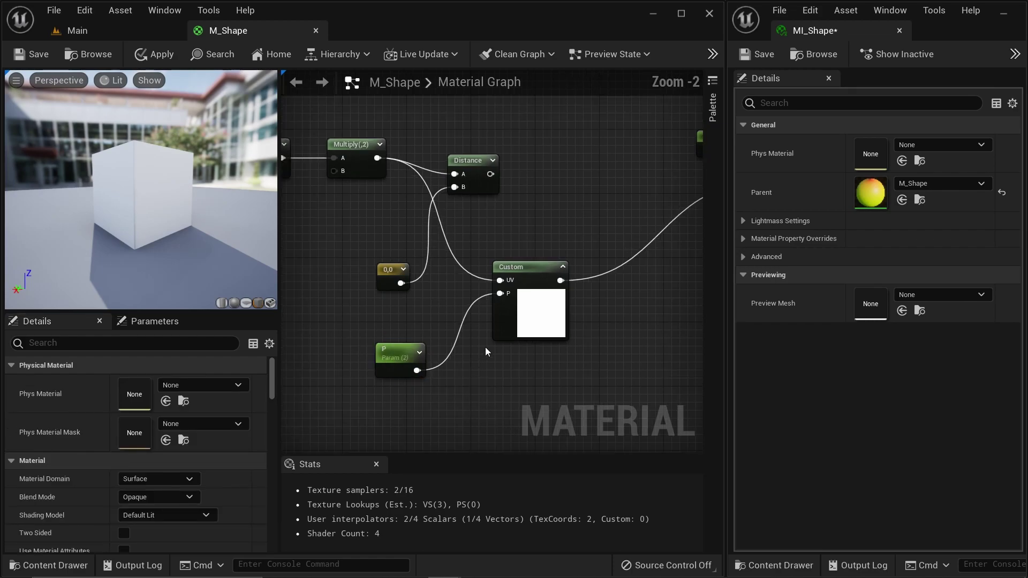
Delete the Distance node and the 0,0 constant, which the Custom node replaces
right_drag(486, 347, 502, 395)
drag(521, 272, 480, 190)
key(Delete)
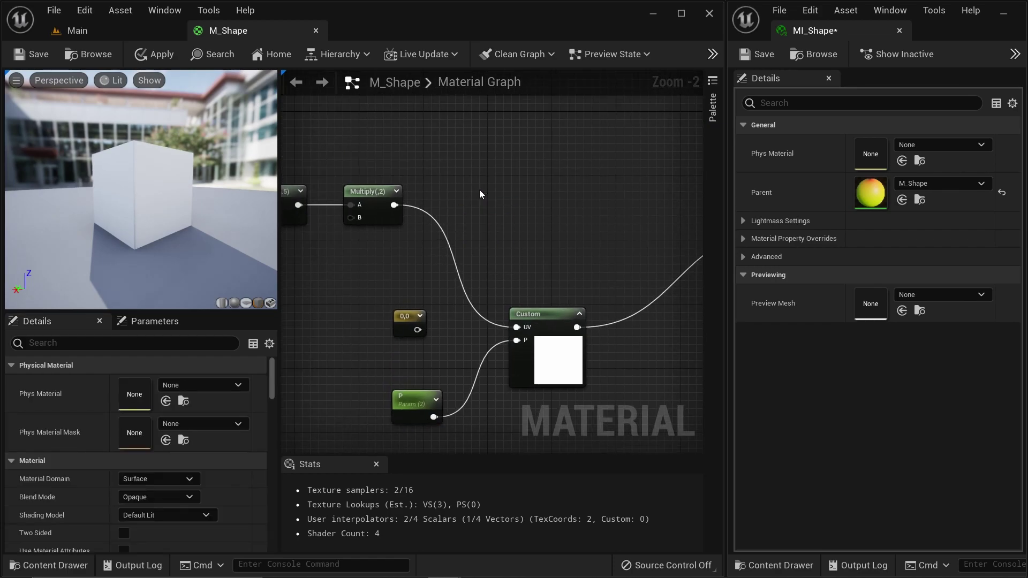
click(410, 318)
key(Delete)
Align the Custom node between Multiply and SmoothStep and set its output type to CMOT Float 1
scroll(570, 330, down, 3)
drag(546, 323, 544, 269)
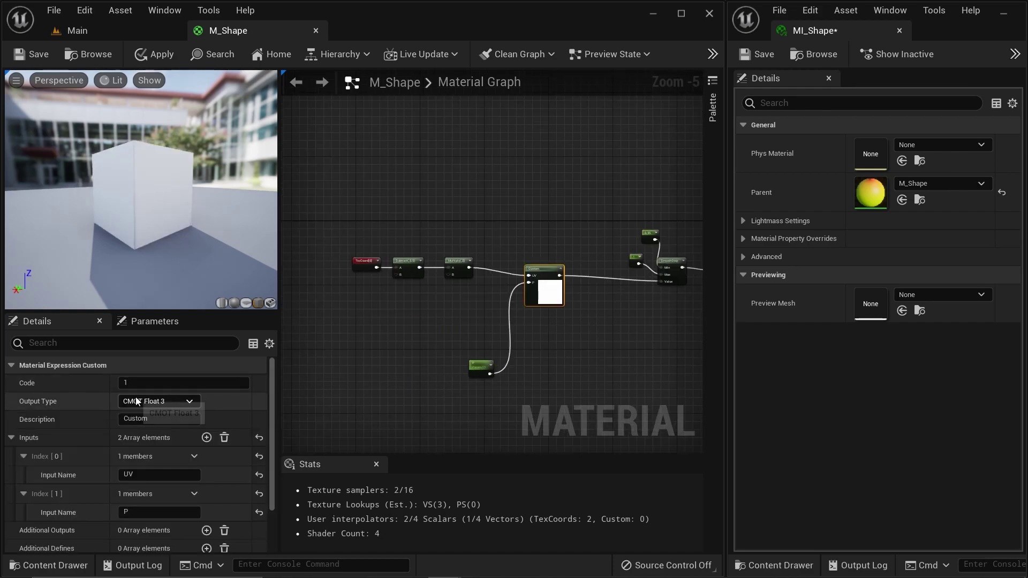
click(194, 401)
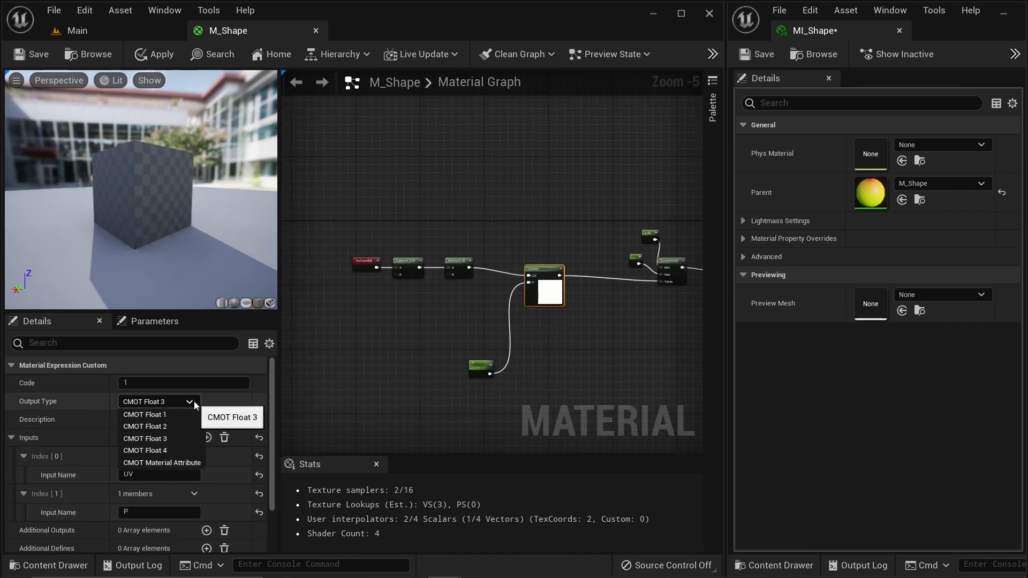
click(165, 416)
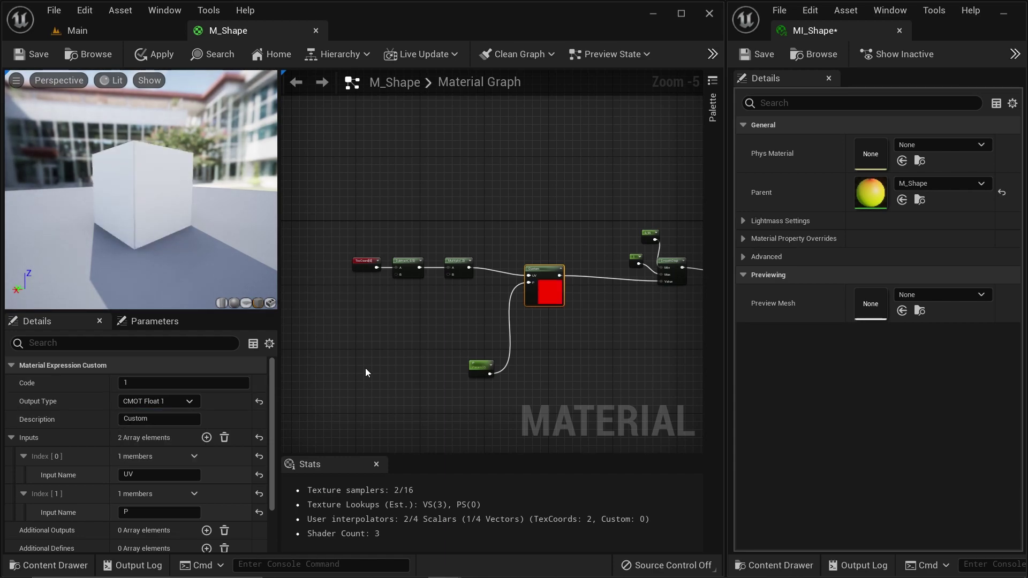
Replace the Custom node's code with the full Visual Studio Code snippet that sums pow(abs(UV.x), P) and pow(abs(UV.y), P) and returns pow(sum, 1/P)
click(183, 382)
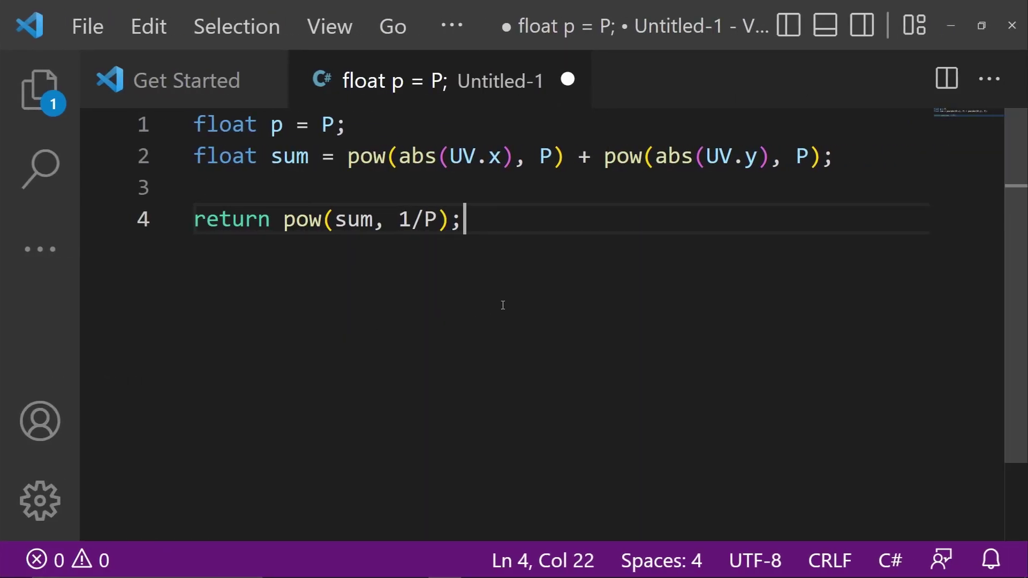
key(ctrl+a)
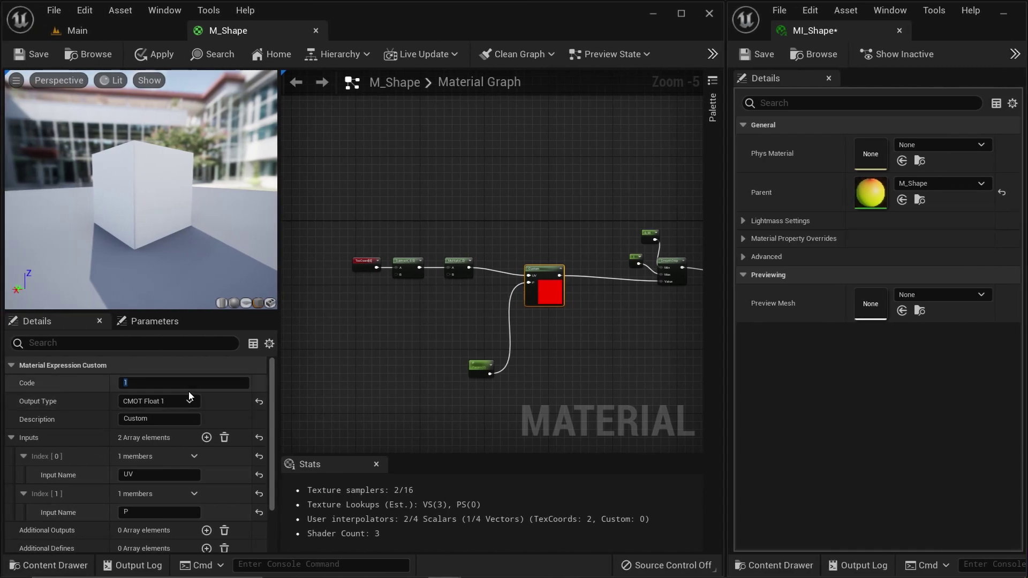
click(174, 383)
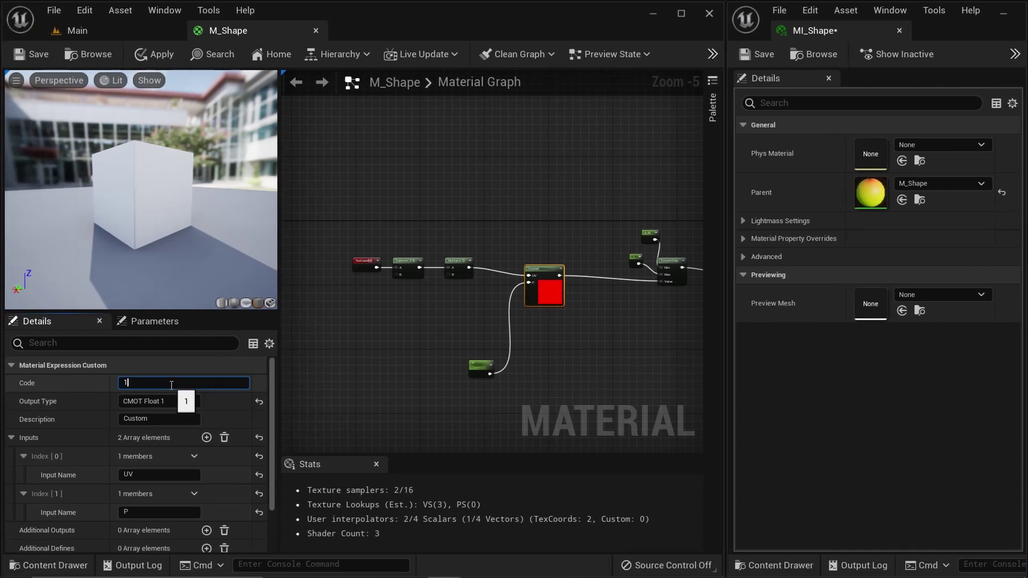
key(ctrl+v)
click(303, 389)
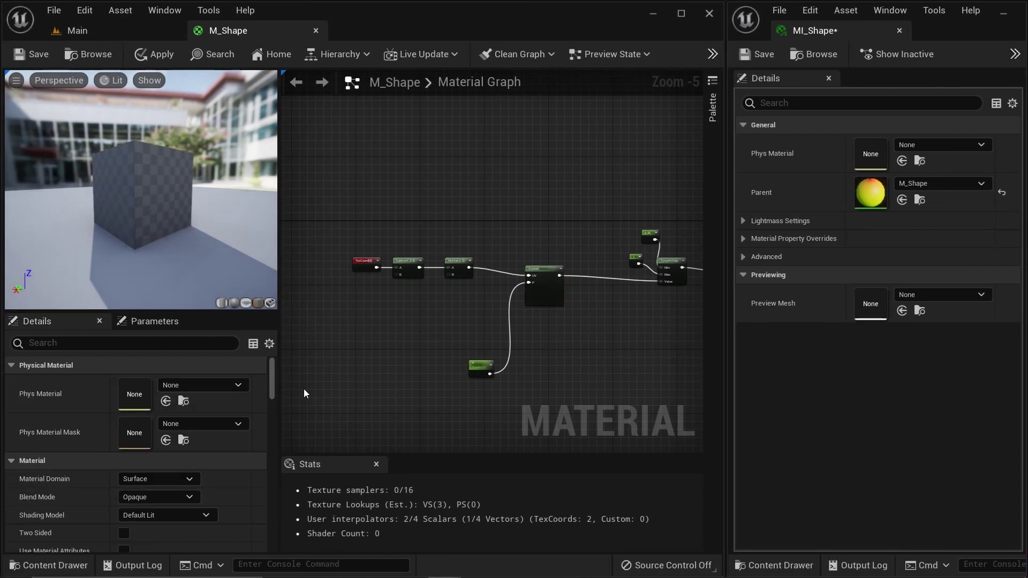
Review the Custom node and the P parameter's settings, and save the M_Shape material
click(552, 292)
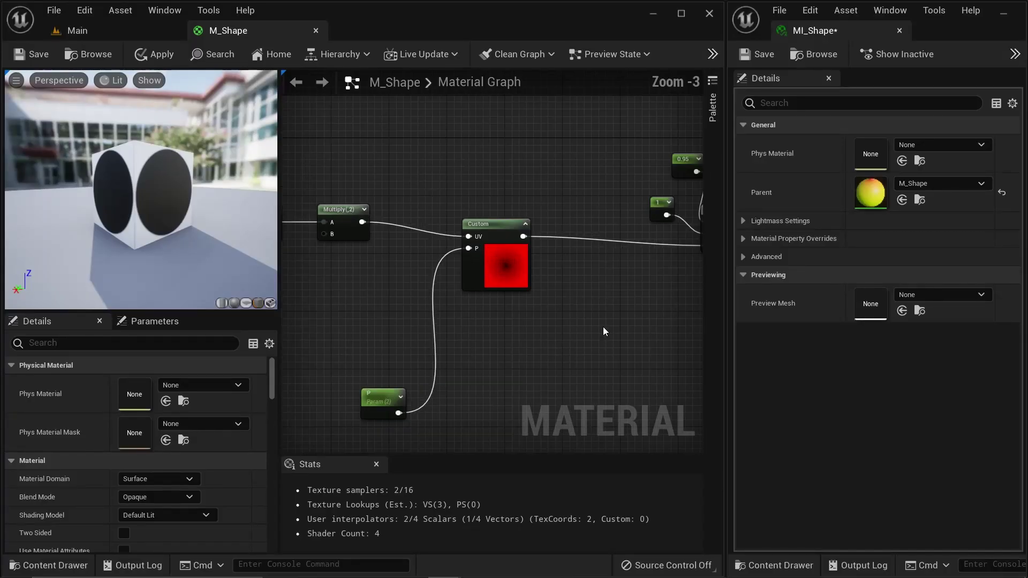
scroll(602, 326, down, 1)
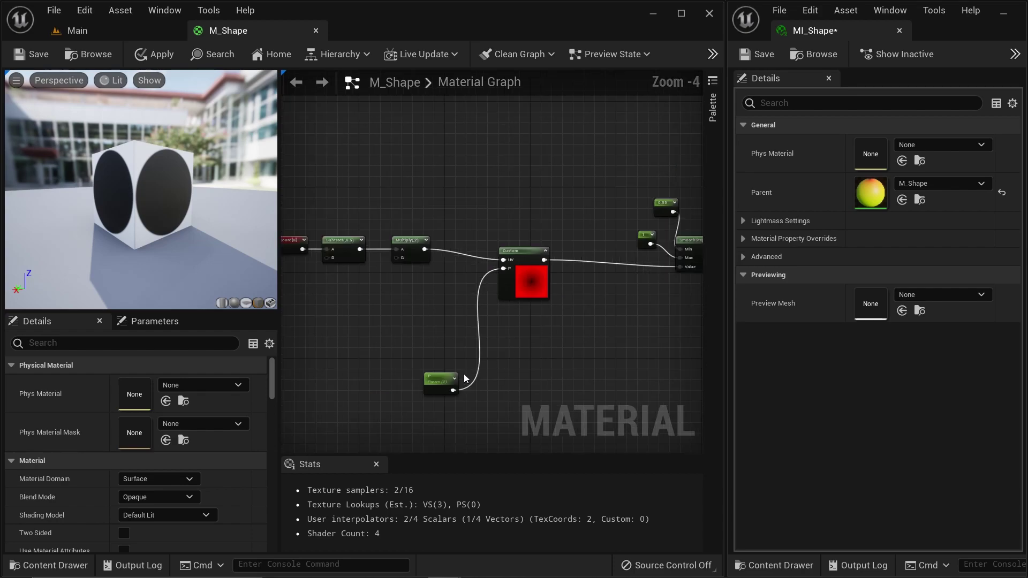
scroll(433, 388, up, 1)
click(432, 388)
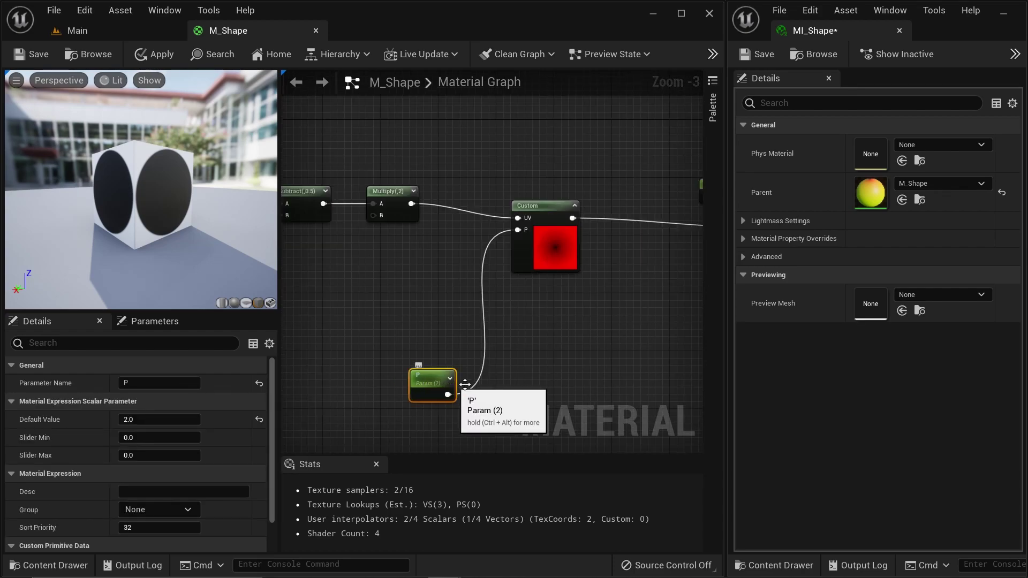
click(29, 54)
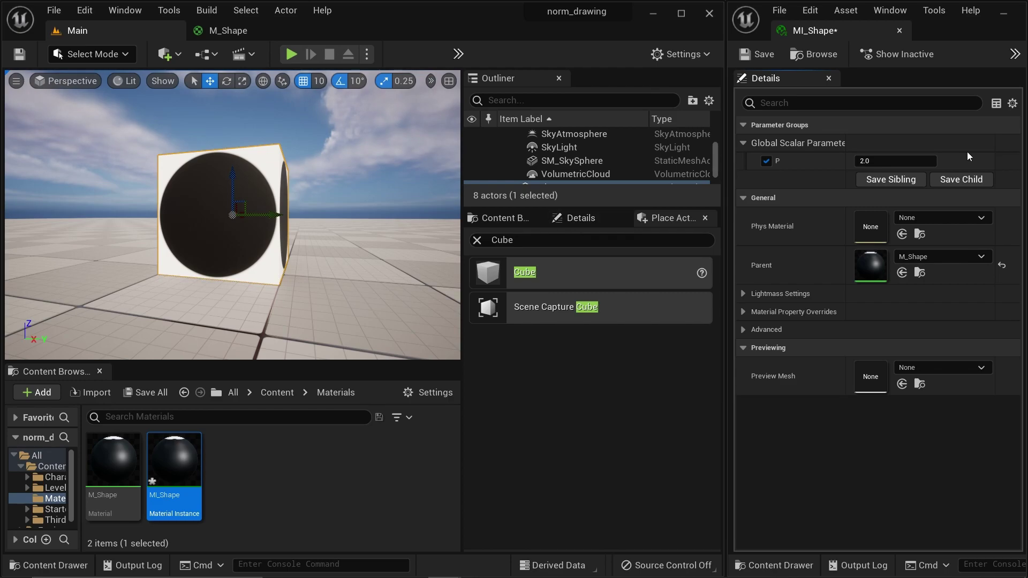
Set P to 1 in MI_Shape and examine the shape on the level's cube from the front, near and far
click(911, 161)
text(1)
key(Return)
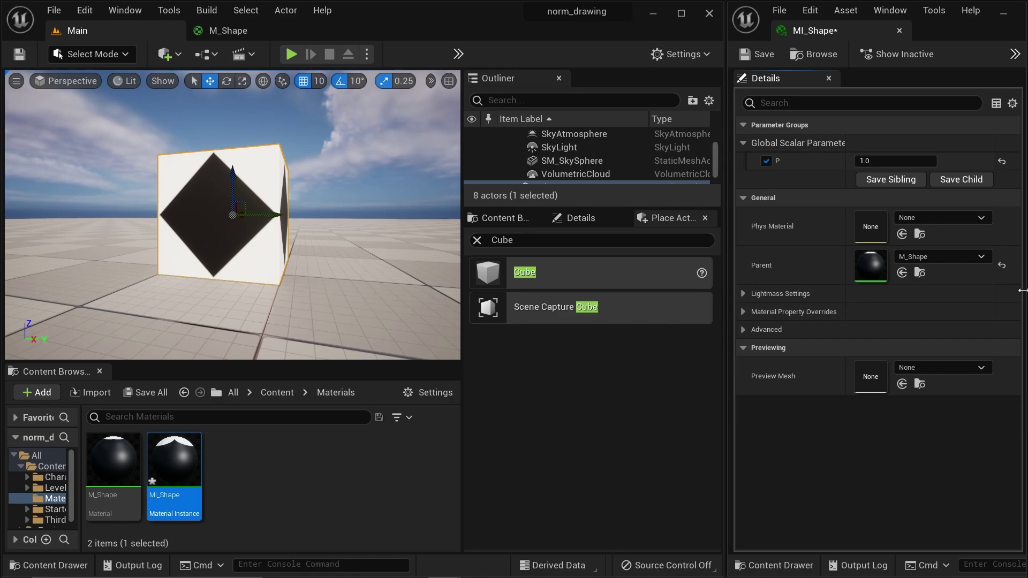
scroll(293, 249, down, 3)
alt+drag(323, 262, 320, 249)
scroll(190, 219, up, 3)
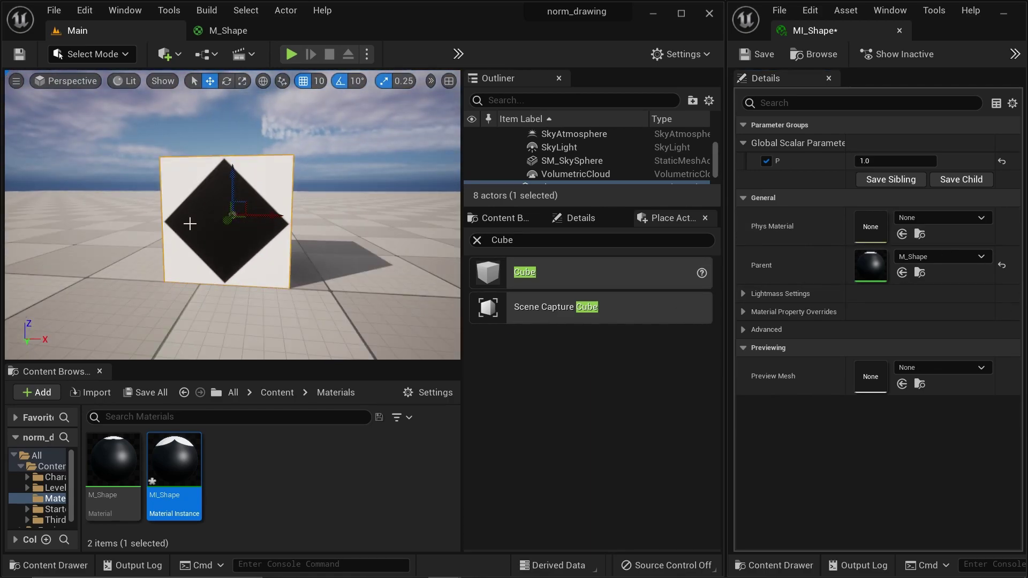
scroll(189, 223, down, 3)
Lower P in MI_Shape to about 0.33 and look at the resulting shape on the cube
drag(893, 163, 862, 161)
scroll(233, 220, up, 2)
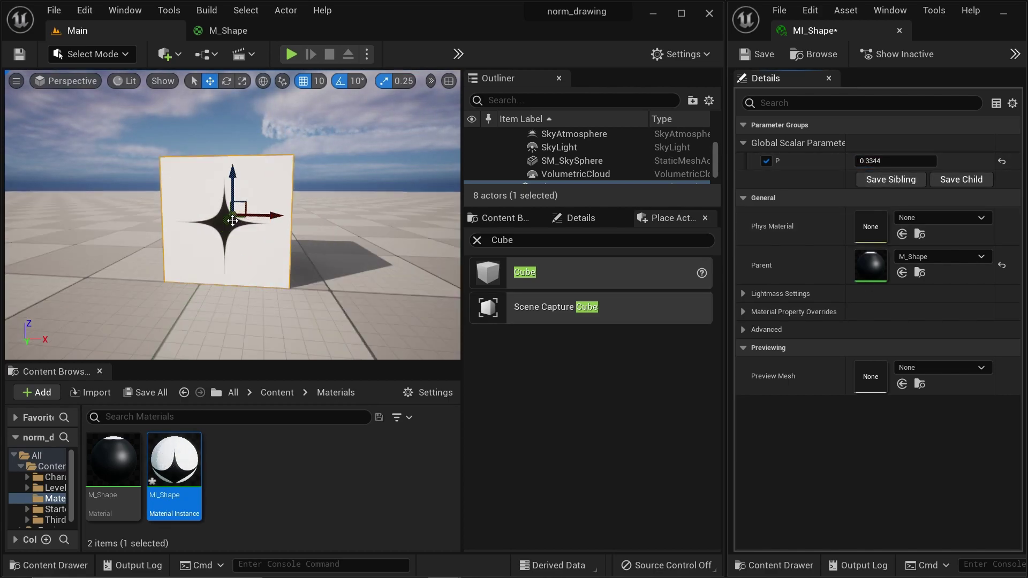
scroll(232, 220, up, 3)
Raise P in MI_Shape to about 282.5 and examine the shape's edges on the cube from near and far
drag(865, 160, 892, 161)
scroll(145, 214, down, 5)
scroll(146, 214, up, 3)
scroll(203, 186, up, 4)
scroll(203, 186, down, 4)
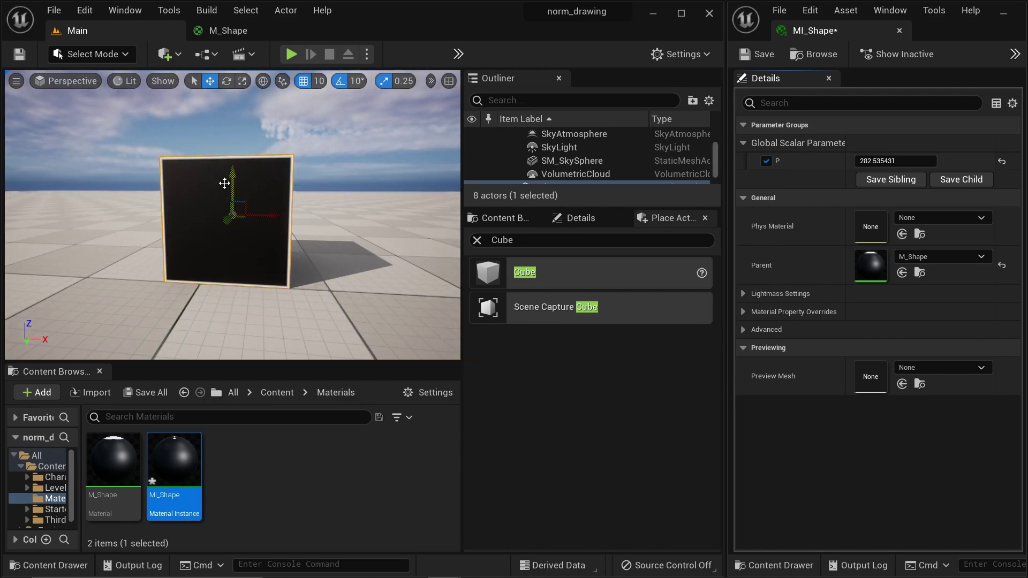
scroll(227, 179, down, 4)
scroll(213, 207, up, 4)
scroll(155, 252, down, 4)
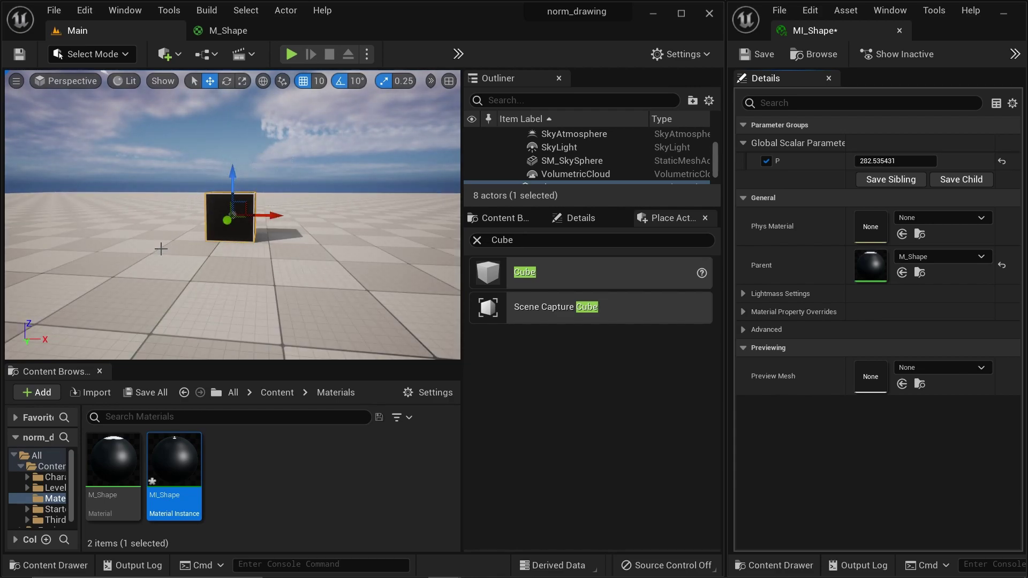
scroll(198, 208, up, 4)
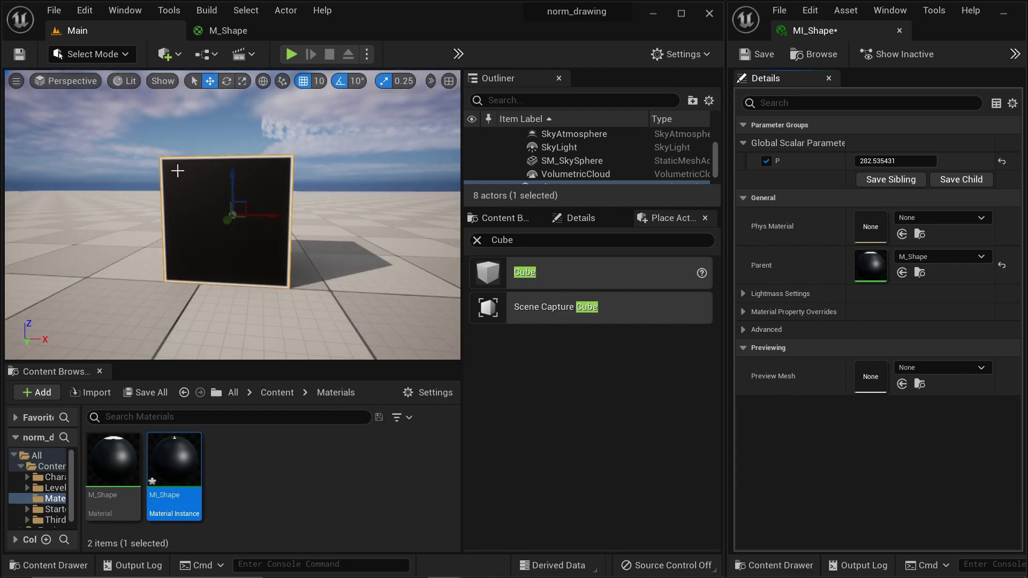
Set the Multiply node's Const B to 4 in the M_Shape graph and save the material
click(224, 34)
scroll(359, 235, down, 4)
scroll(469, 240, up, 5)
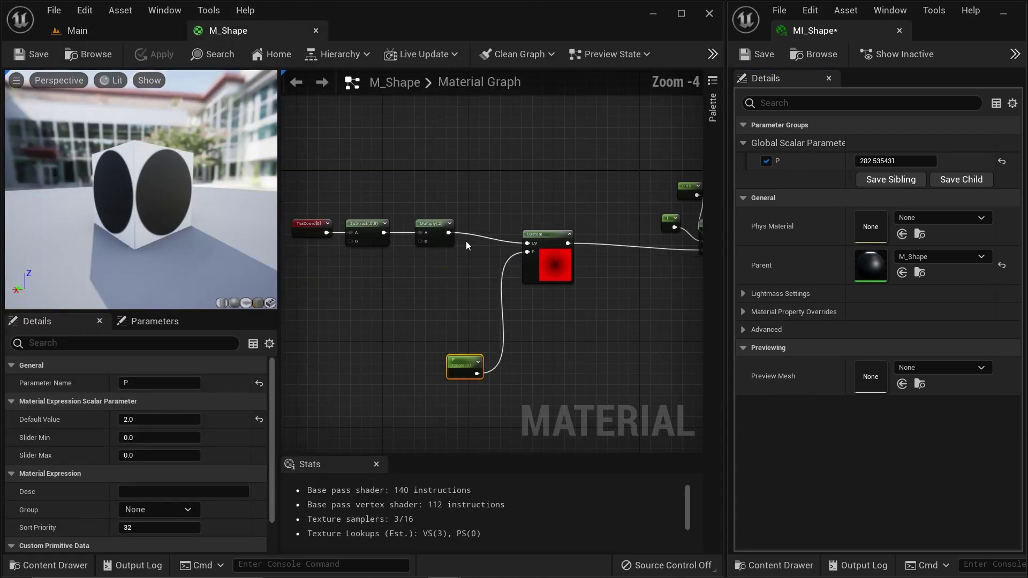
click(423, 235)
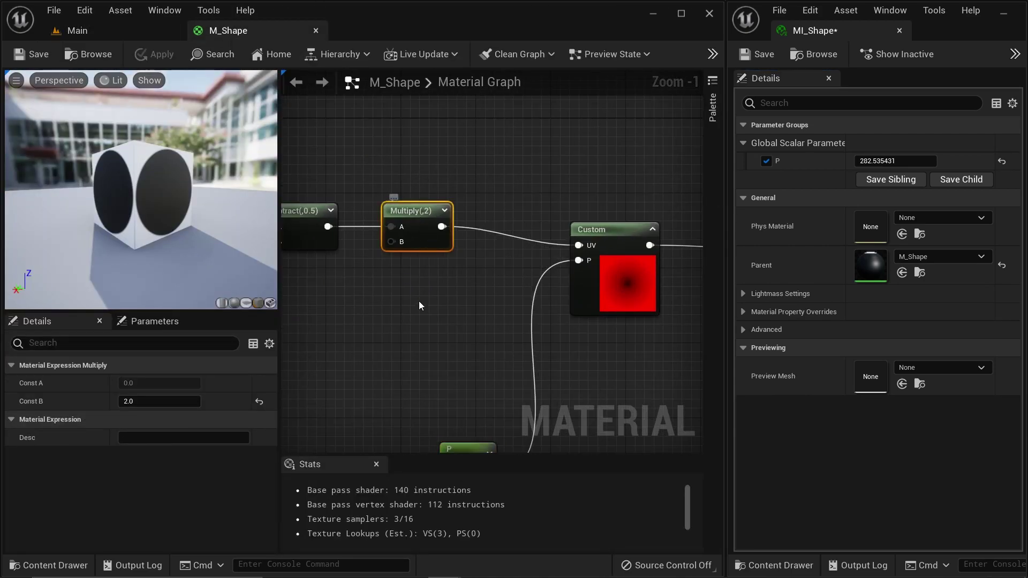
click(148, 402)
text(4)
click(425, 381)
click(34, 55)
Check the rescaled shape on the cube in the Main level and return to the M_Shape graph
click(77, 31)
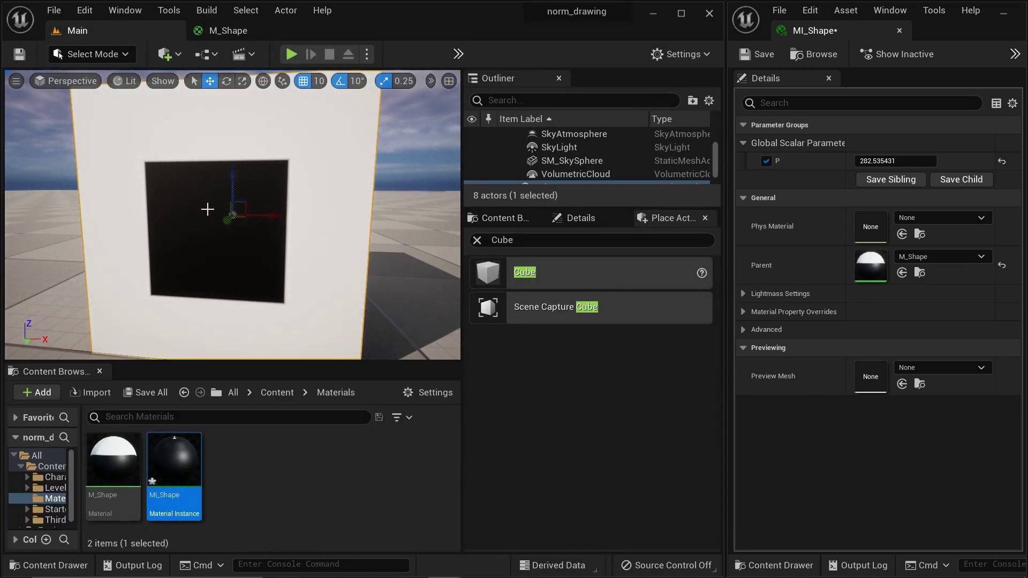
click(226, 30)
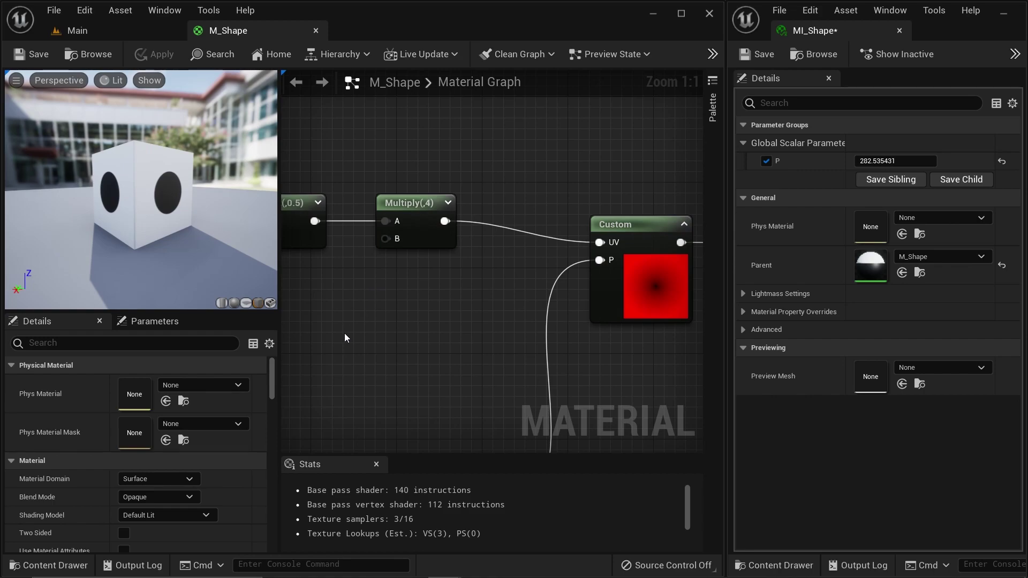
scroll(391, 350, down, 3)
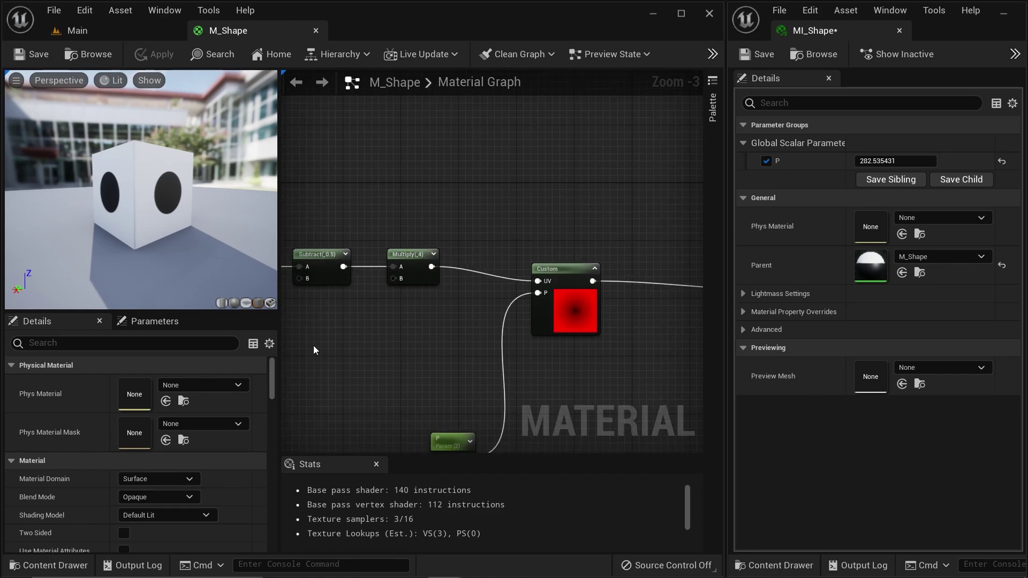
Add a scalar parameter named Scale to the M_Shape graph and connect it to the Multiply node's B input
click(336, 351)
text(sssssssss)
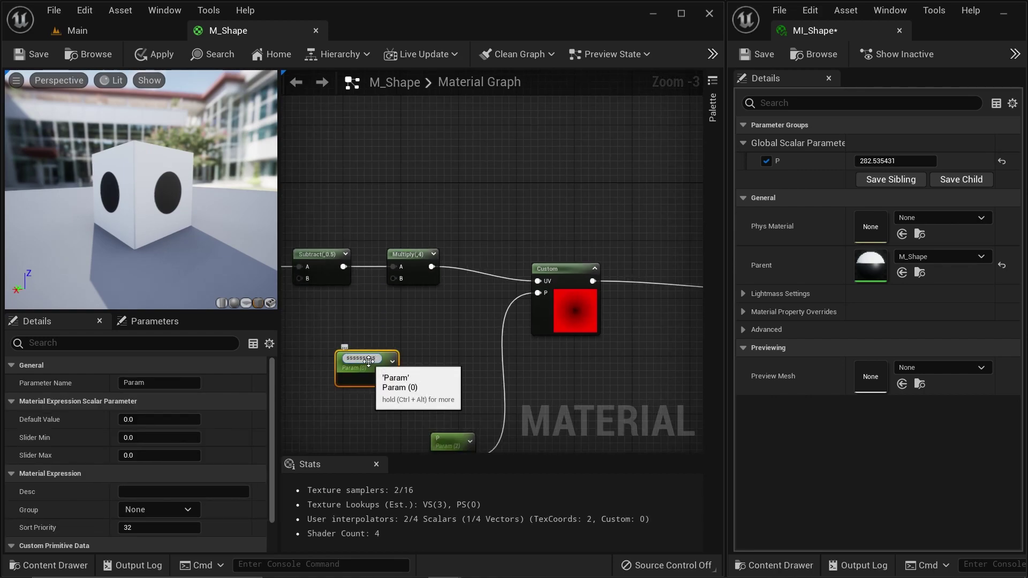
double_click(366, 358)
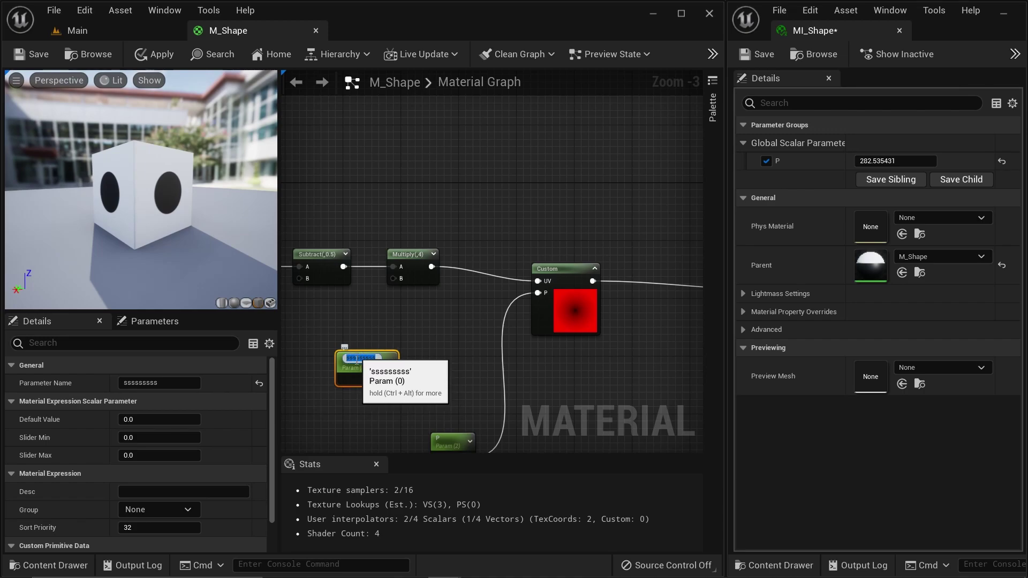
text(Scale)
key(BackSpace)
text(le)
key(Return)
drag(373, 376, 396, 278)
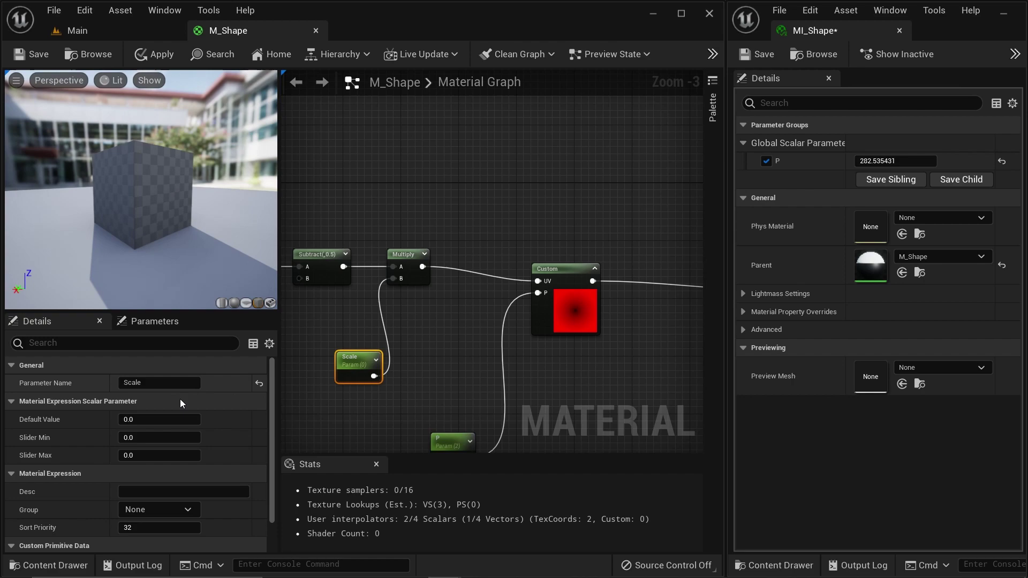
Set the Scale parameter's default value to 2 and save the material
click(167, 420)
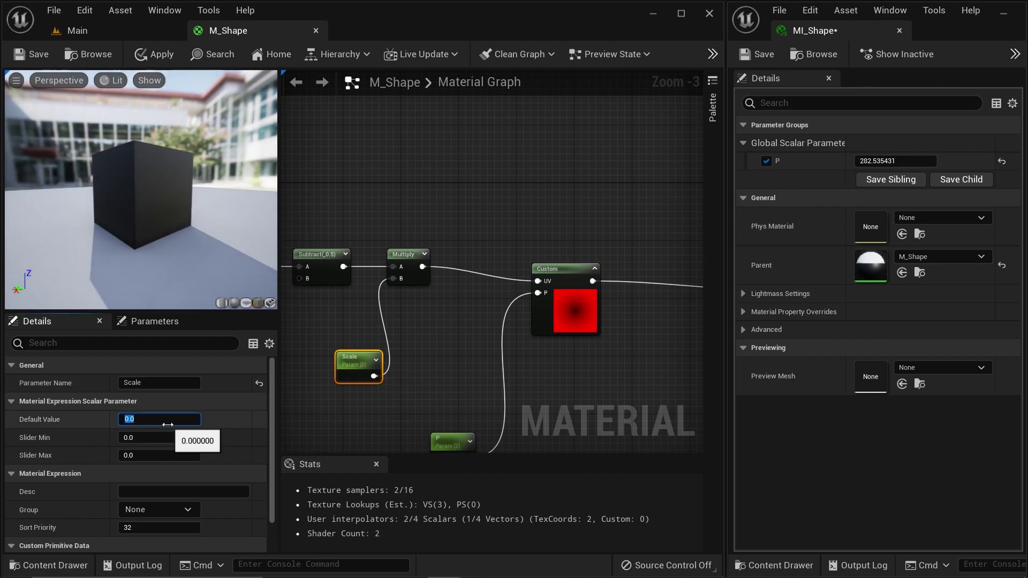
click(410, 402)
click(32, 54)
Return to the Main level and, in MI_Shape, override Scale with about 3.03 and lower P to about 5.79
click(86, 34)
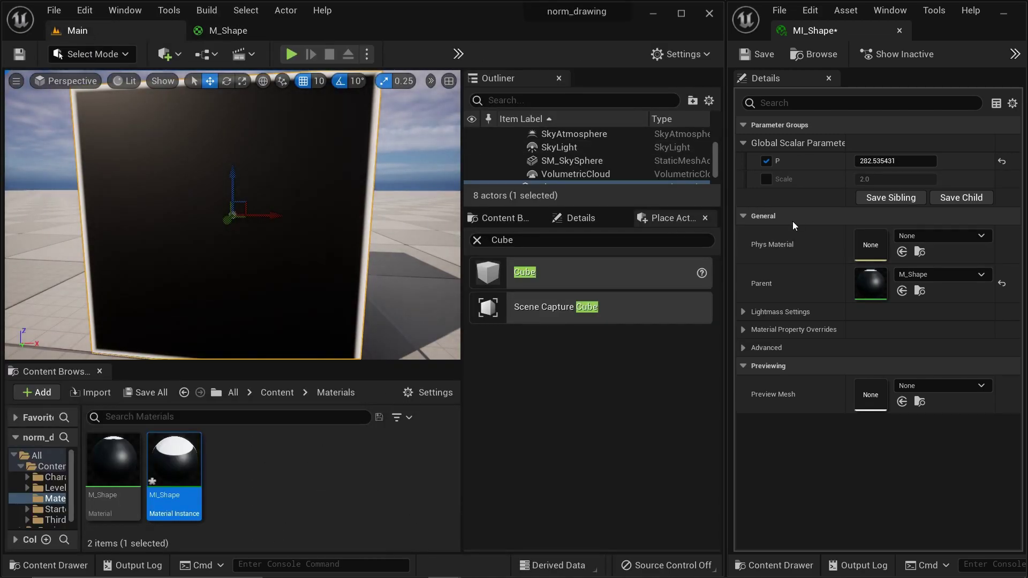
click(766, 179)
drag(884, 178, 852, 179)
Convert the 0.95 constant feeding SmoothStep's Min in M_Shape into a parameter named SmoothStart and save the material
click(228, 31)
scroll(536, 292, up, 2)
scroll(571, 295, down, 5)
right_drag(634, 327, 500, 351)
scroll(503, 297, up, 5)
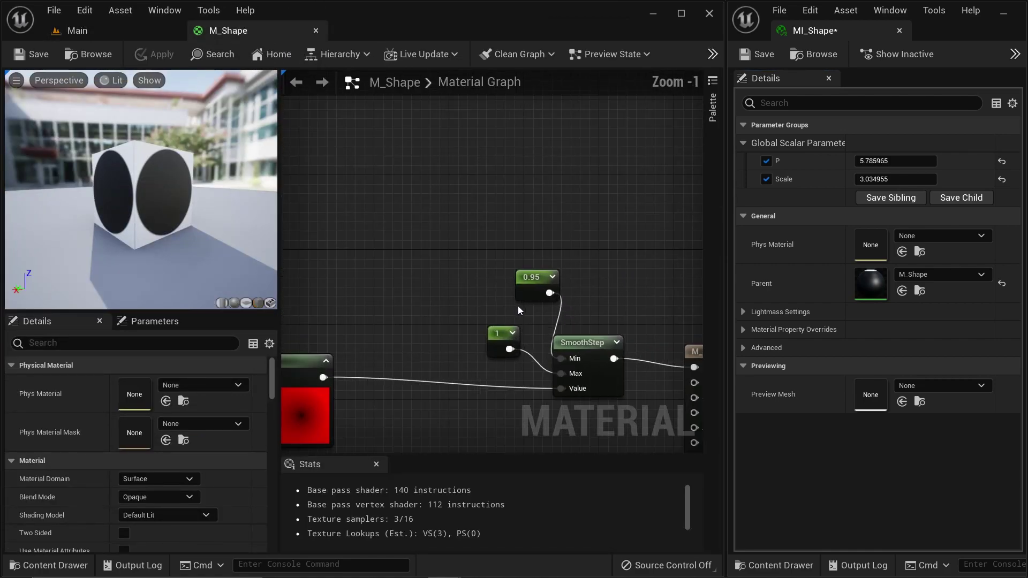
right_click(536, 278)
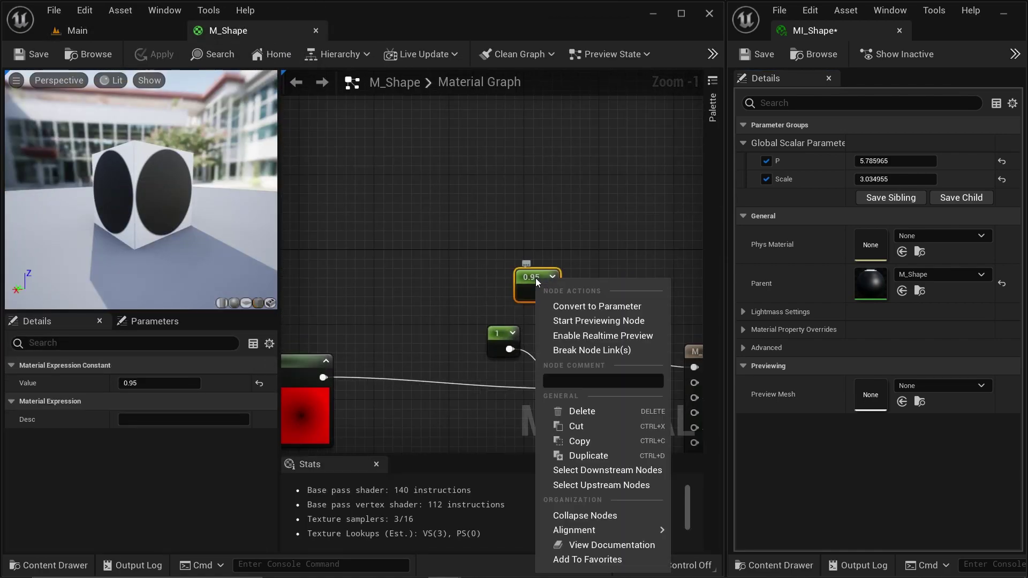
click(570, 307)
click(147, 382)
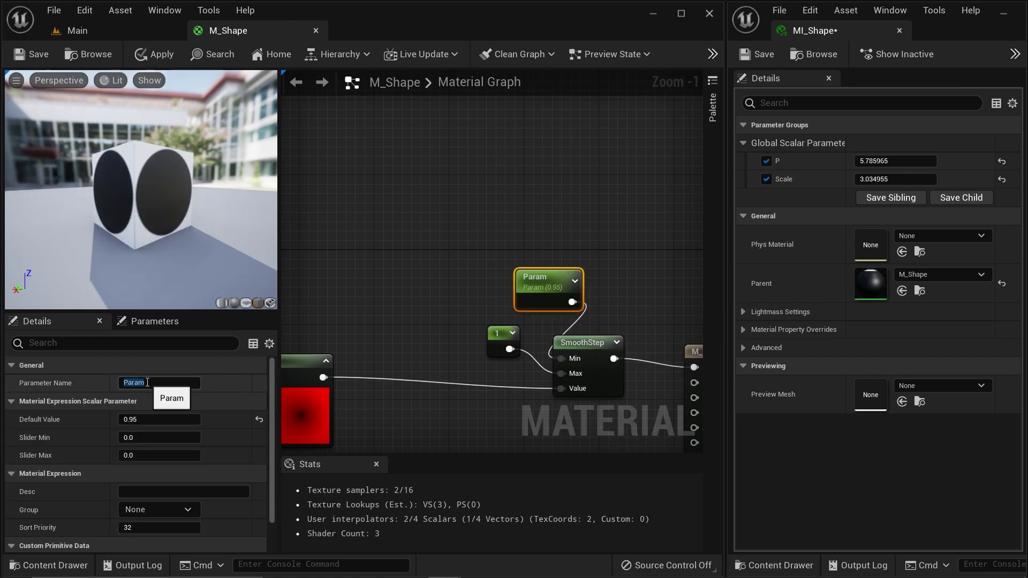
text(SmoothS)
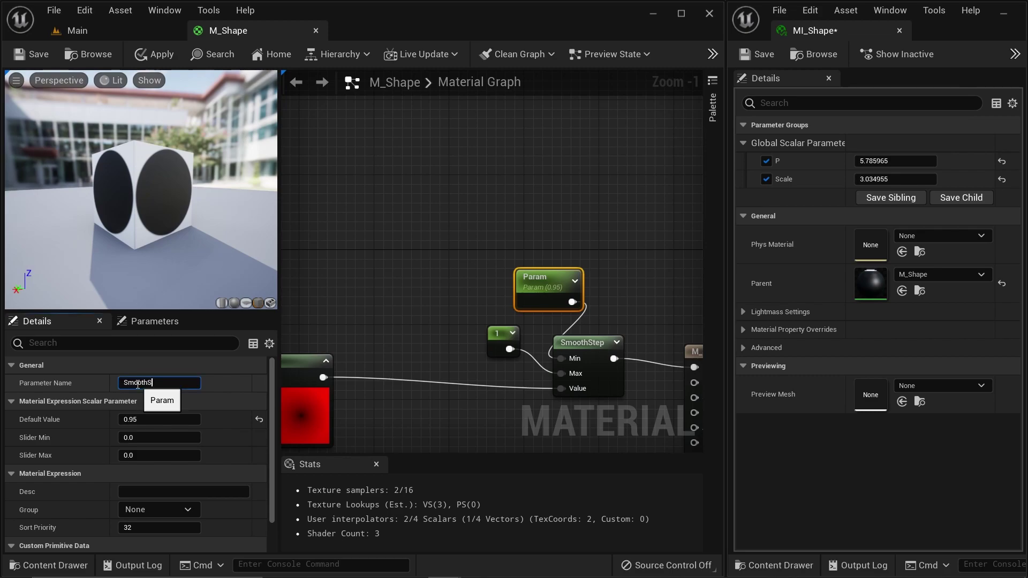
text(tart)
key(Return)
click(31, 54)
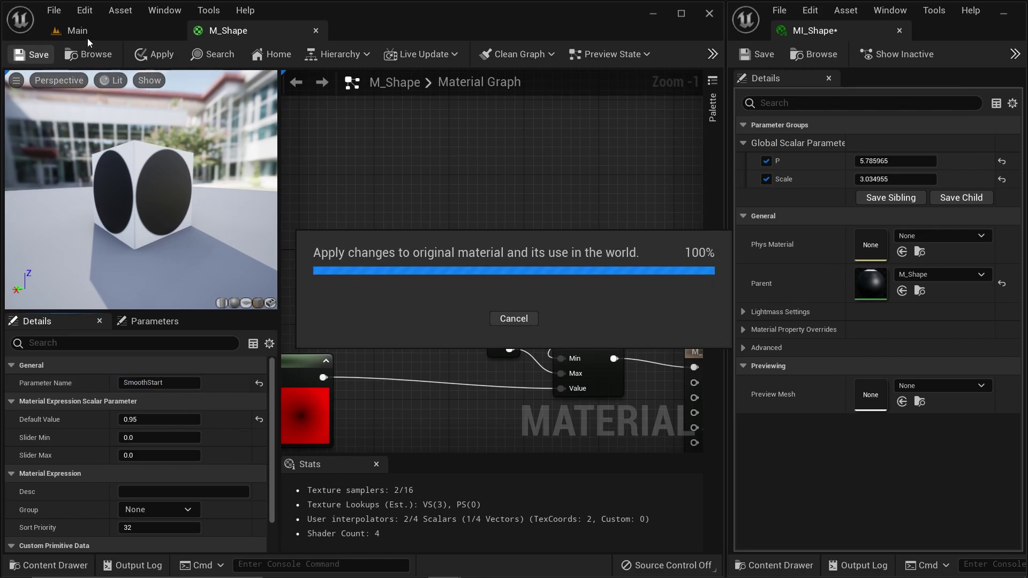
In MI_Shape, override SmoothStart with 0.31 and set P to 2, checking the shape on the cube in the Main level
click(88, 36)
click(766, 198)
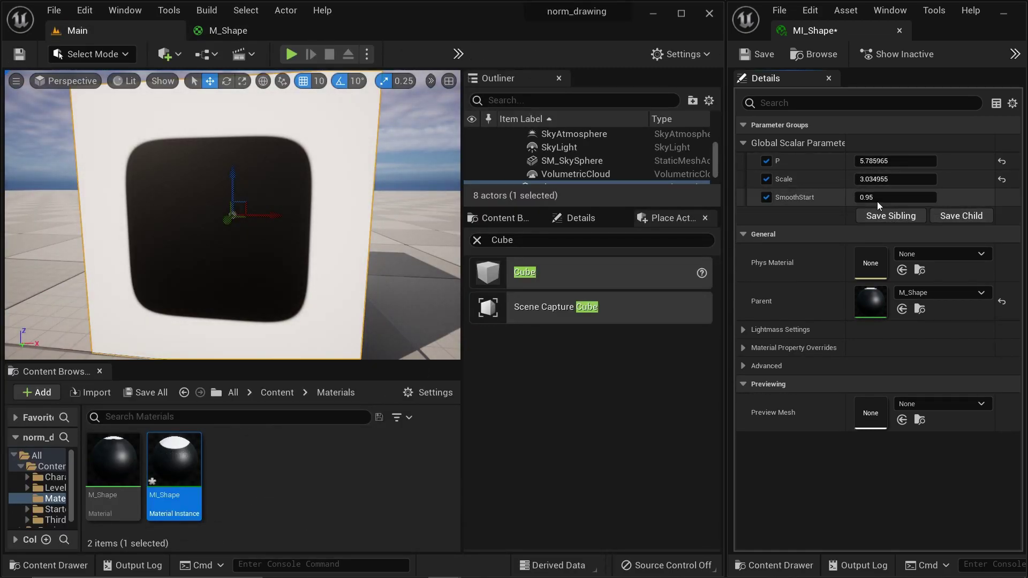
drag(877, 197, 801, 197)
click(891, 162)
text(2)
key(Return)
mouse_move(865, 198)
mouse_down()
mouse_move(921, 197)
mouse_move(863, 198)
mouse_move(886, 198)
mouse_up()
scroll(153, 259, up, 3)
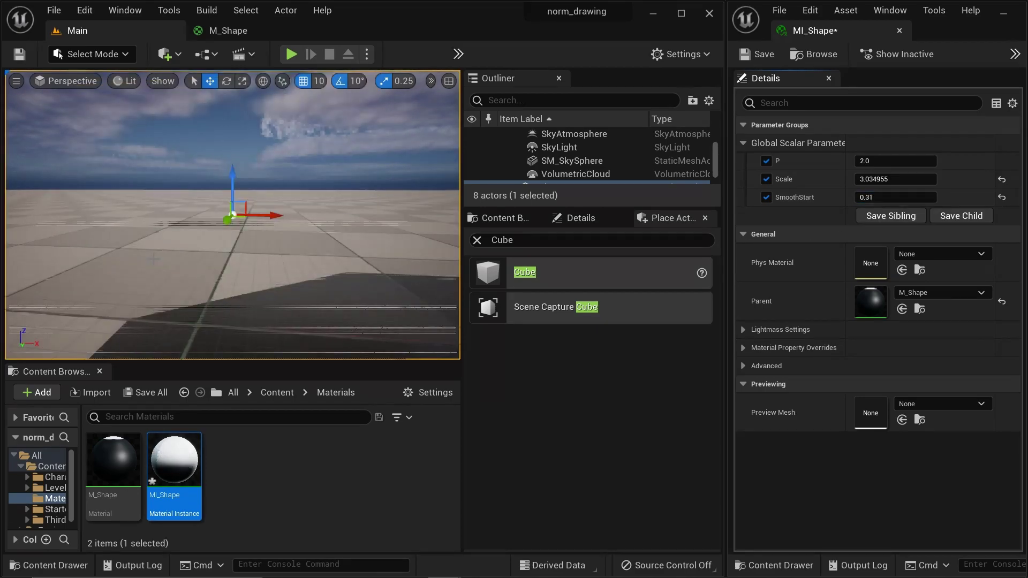
scroll(153, 258, down, 3)
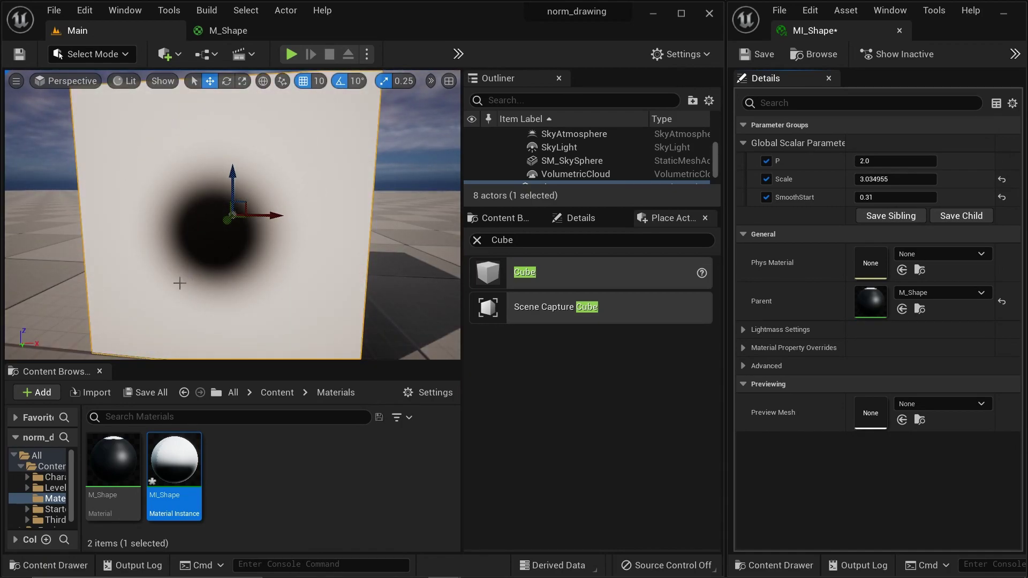
Insert a 1-x node between SmoothStep and the Base Color input of M_Shape and save the material
click(229, 30)
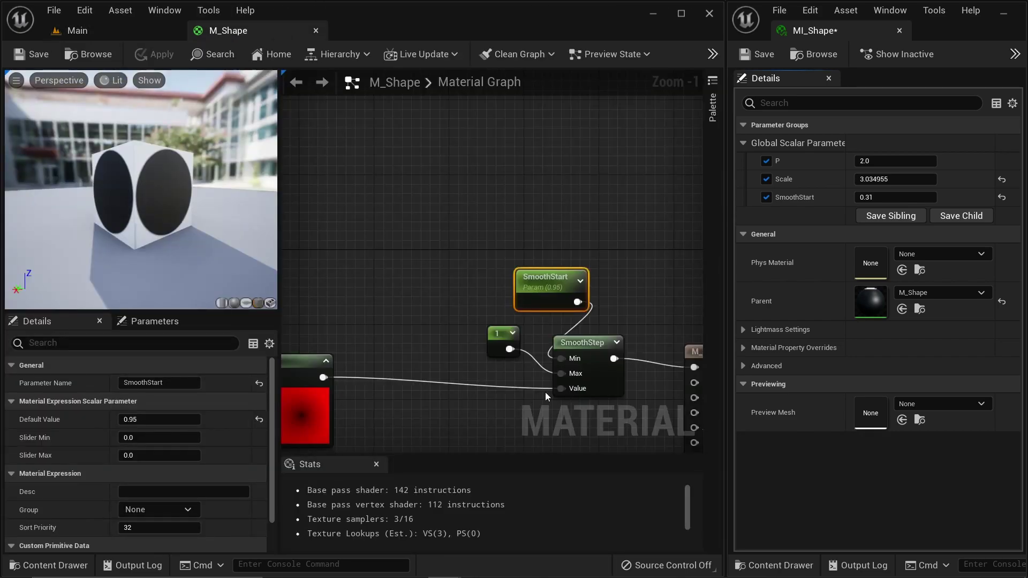
scroll(528, 393, down, 2)
right_drag(599, 397, 480, 361)
scroll(480, 361, up, 2)
click(613, 346)
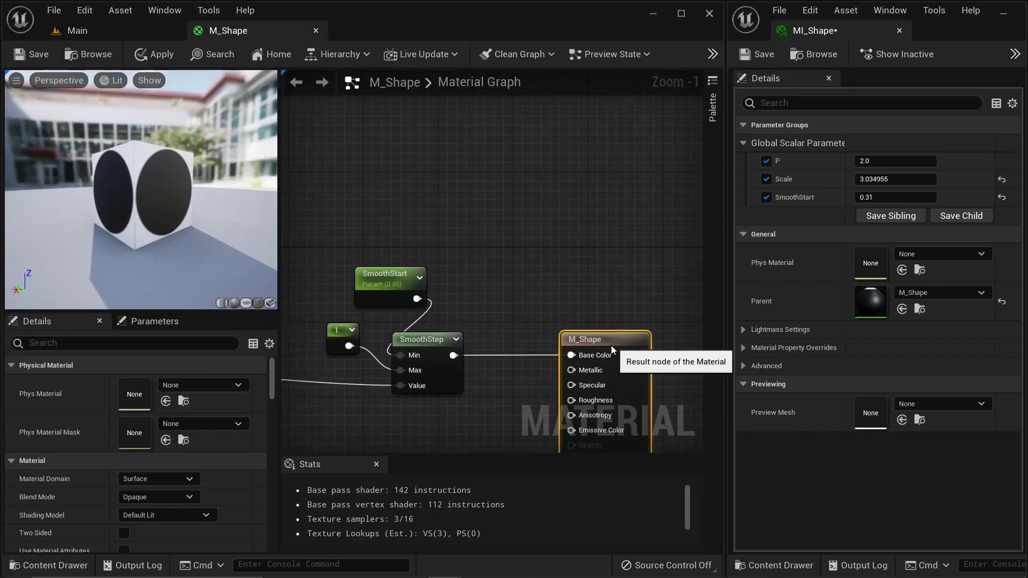
drag(453, 355, 570, 355)
text(1-)
key(Return)
drag(527, 405, 511, 353)
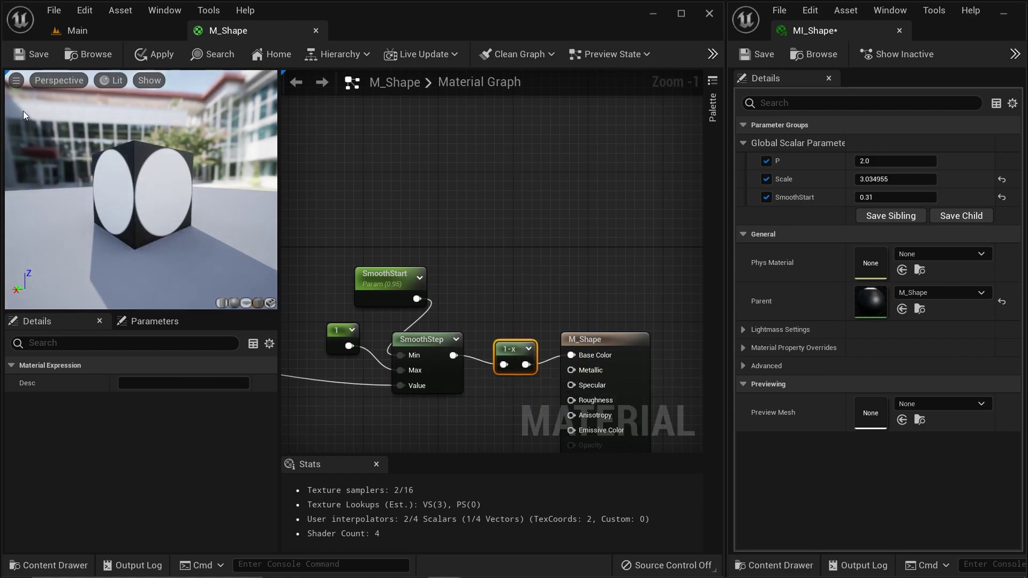
click(48, 60)
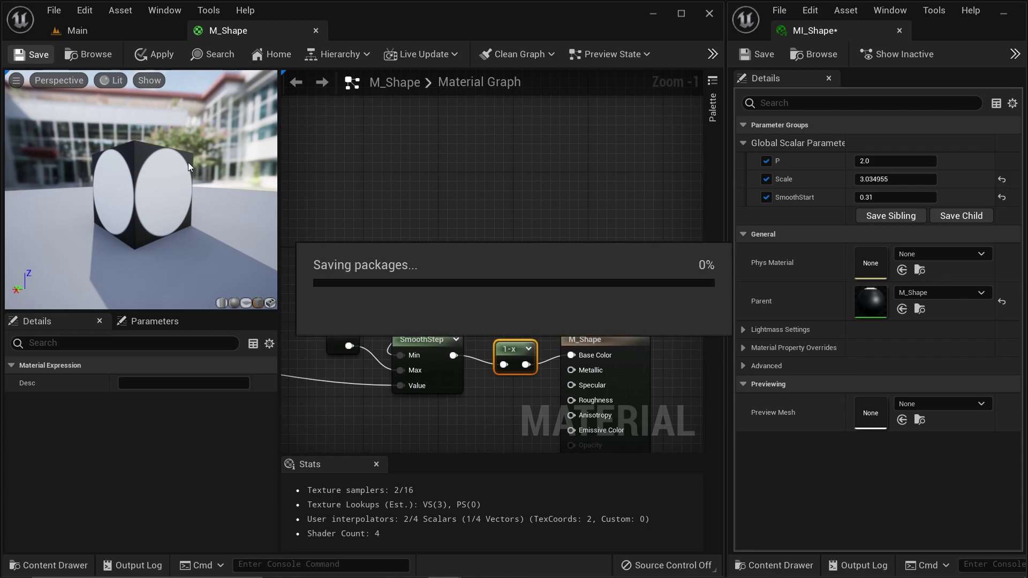
Check the inverted shape on the cube in the Main level and lower SmoothStart in MI_Shape to about 0.108
click(130, 38)
scroll(235, 253, up, 5)
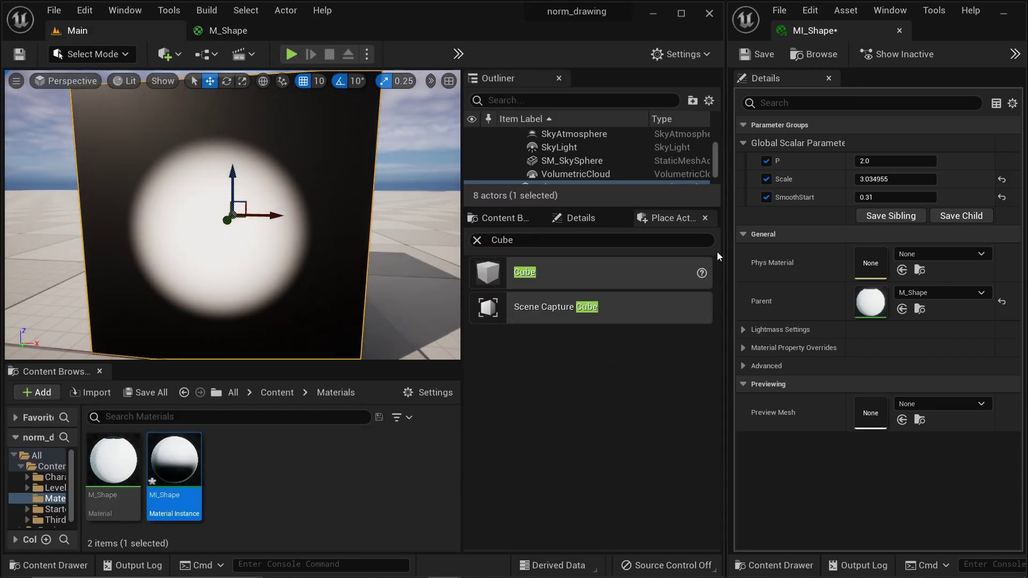
drag(879, 197, 918, 197)
drag(896, 197, 870, 197)
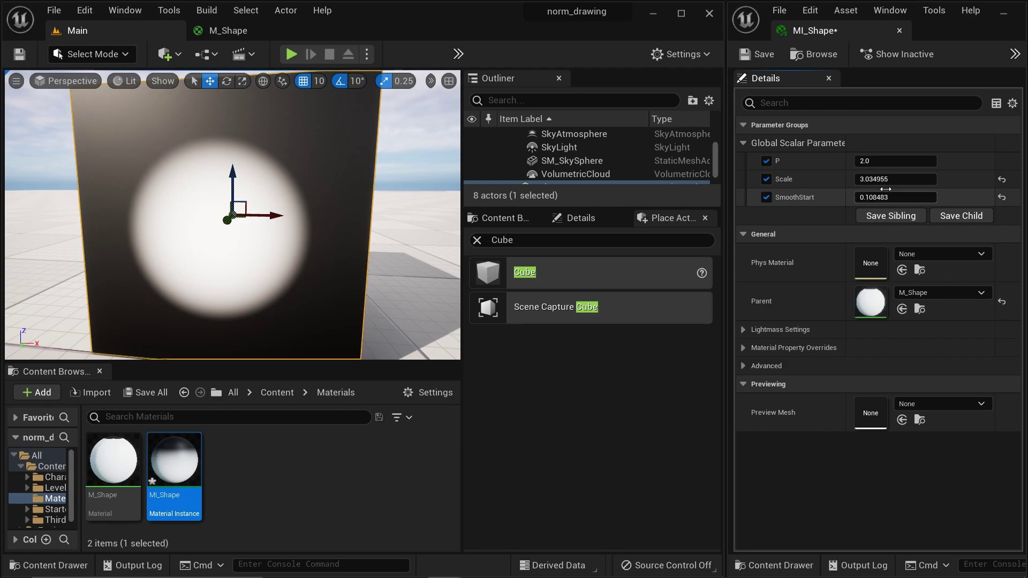
Raise P in MI_Shape to about 5.99 and examine the shape on the cube's faces from another angle and distance
drag(872, 160, 954, 160)
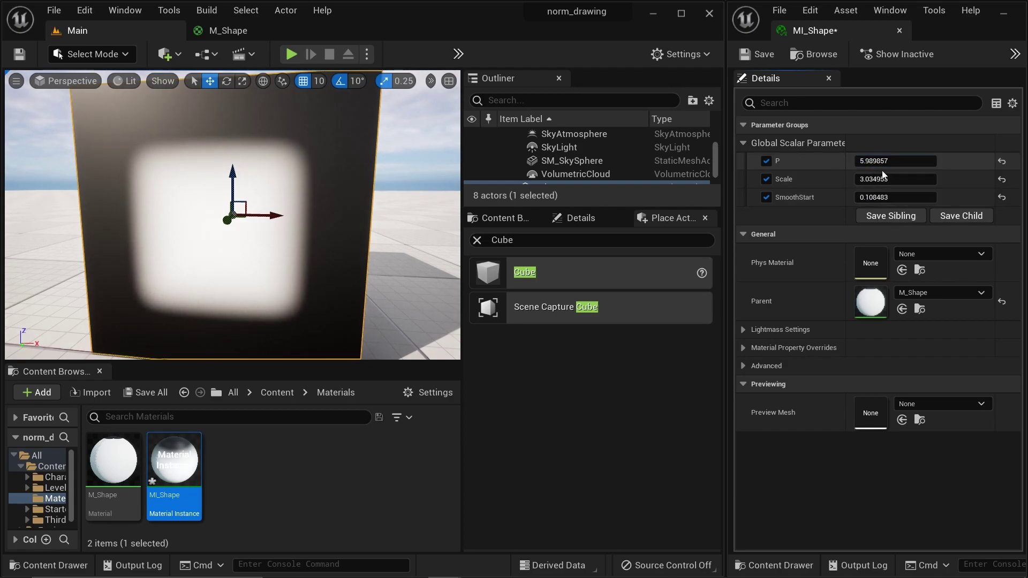
scroll(278, 257, down, 10)
alt+drag(278, 257, 321, 241)
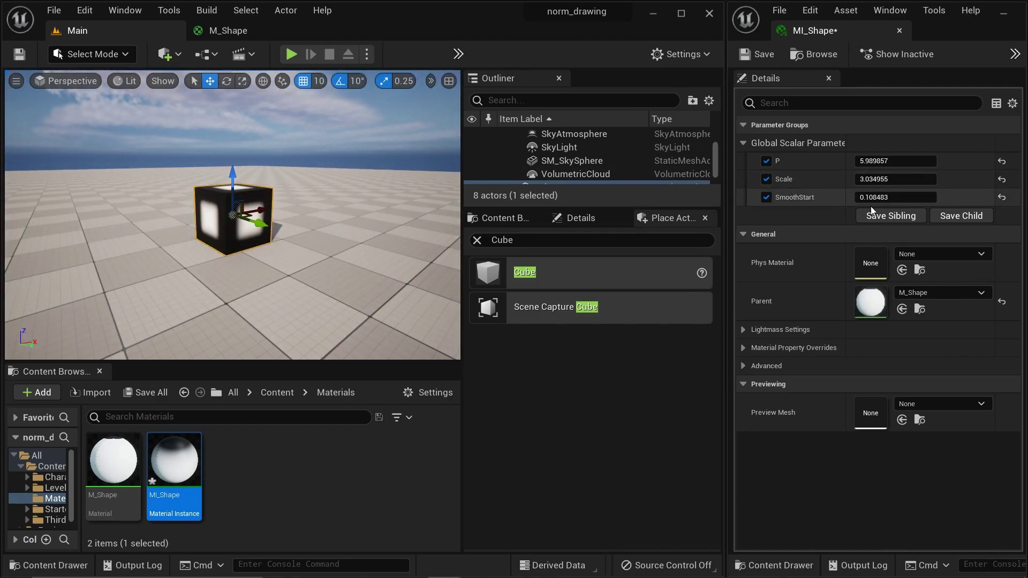
scroll(237, 237, up, 8)
scroll(238, 236, down, 4)
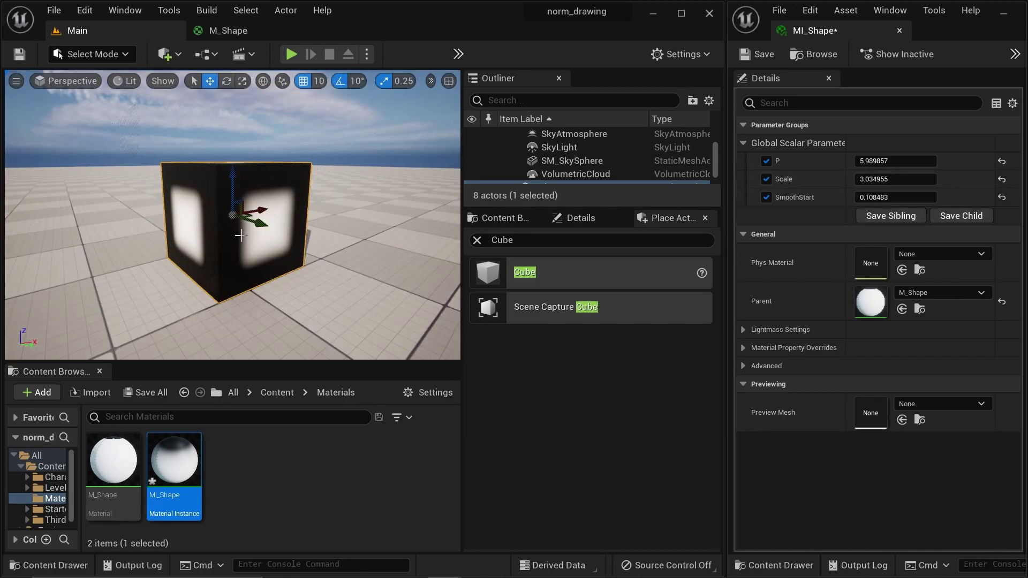